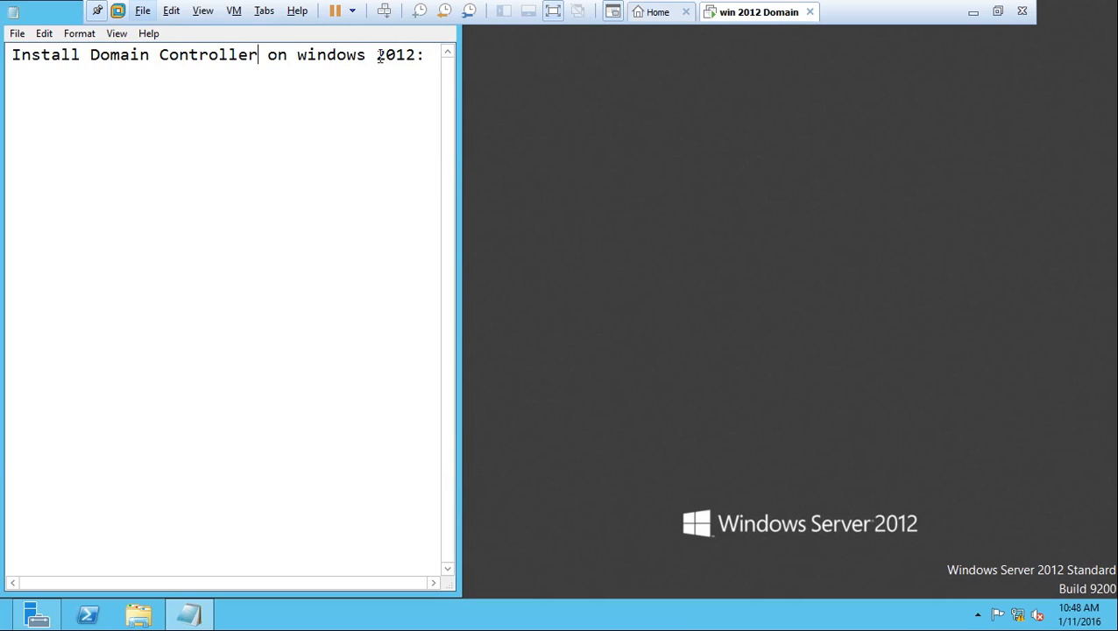
Insert "server" before 2012 in the note's heading and widen the Notepad window to fit the whole line.
{"action": "left_click", "coordinate": [372, 58]}
{"action": "type", "text": "server"}
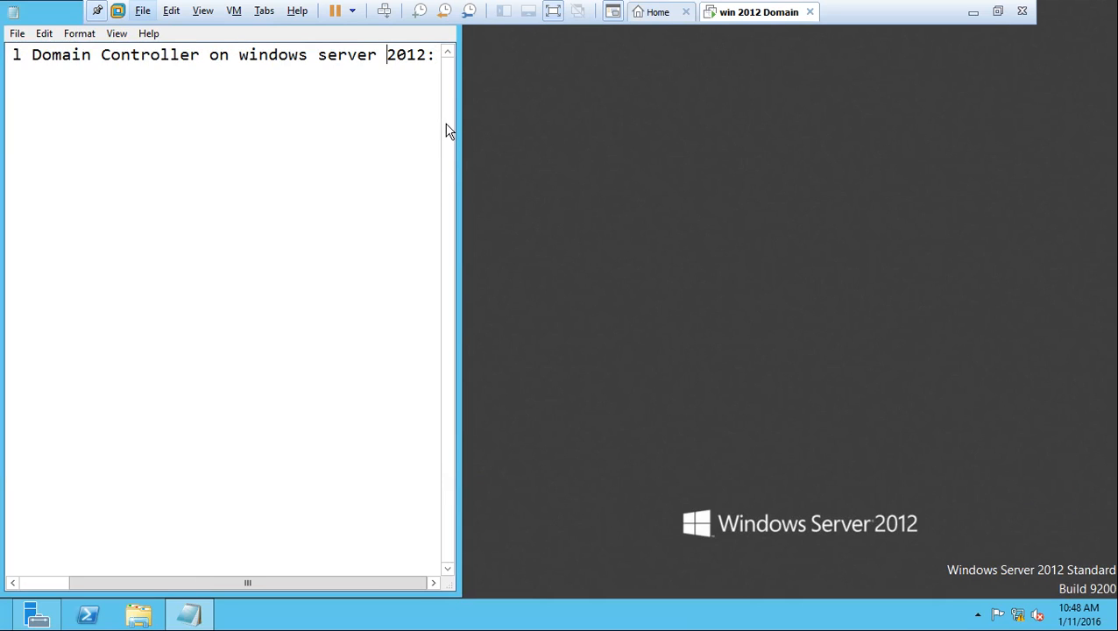
{"action": "left_click_drag", "start_coordinate": [459, 123], "coordinate": [519, 124]}
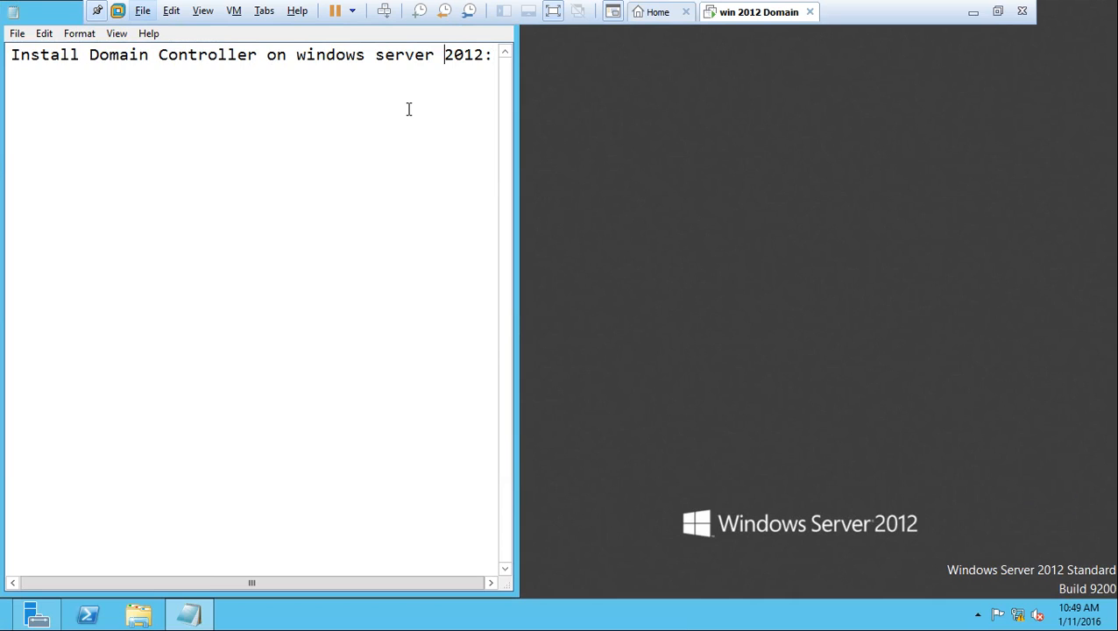
Open the Internet Protocol Version 4 (TCP/IPv4) properties of the Ethernet0 network adapter.
{"action": "right_click", "coordinate": [1021, 624]}
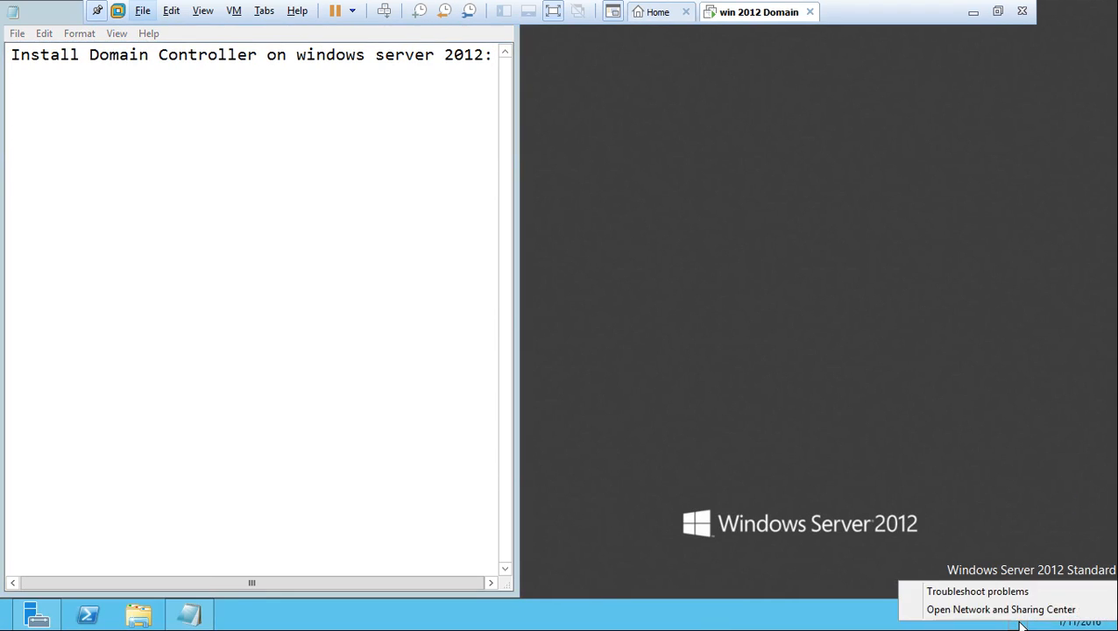
{"action": "left_click", "coordinate": [1008, 611]}
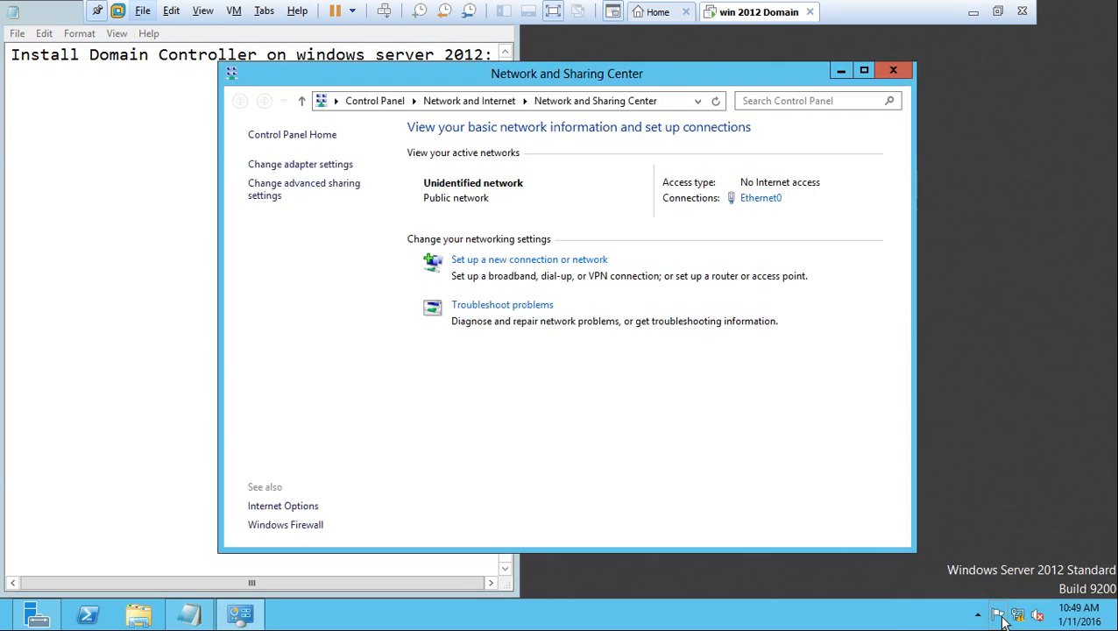
{"action": "left_click", "coordinate": [282, 166]}
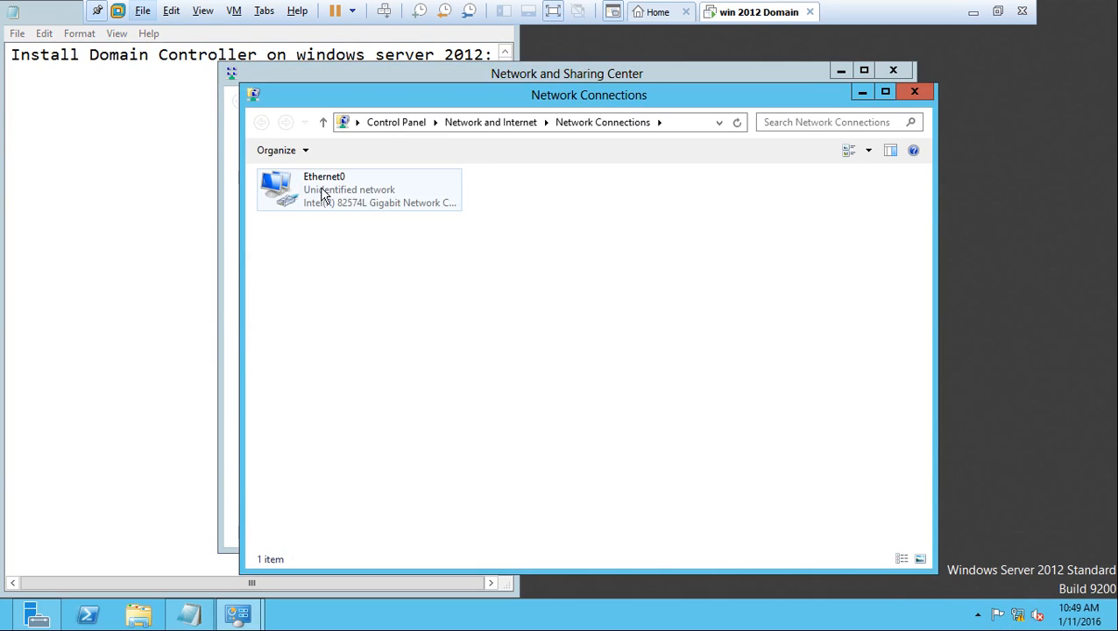
{"action": "right_click", "coordinate": [320, 189]}
{"action": "left_click", "coordinate": [369, 339]}
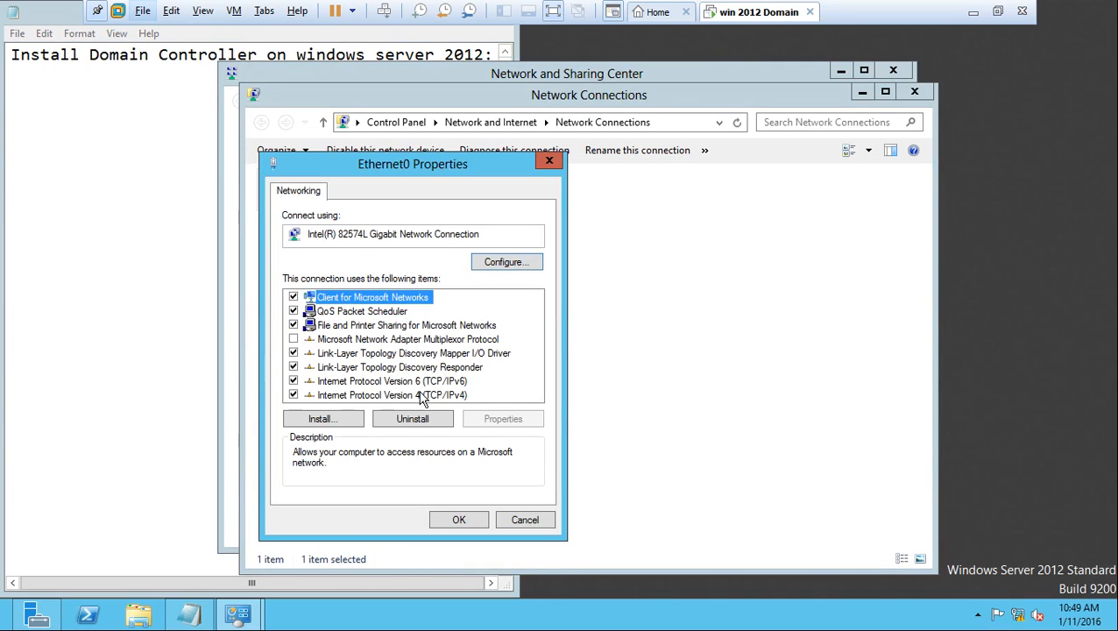
{"action": "left_click", "coordinate": [425, 394]}
{"action": "left_click", "coordinate": [496, 420]}
Assign the static IP address 192.168.1.10 with subnet mask 255.255.255.0 and default gateway 192.168.1.1.
{"action": "left_click", "coordinate": [358, 353]}
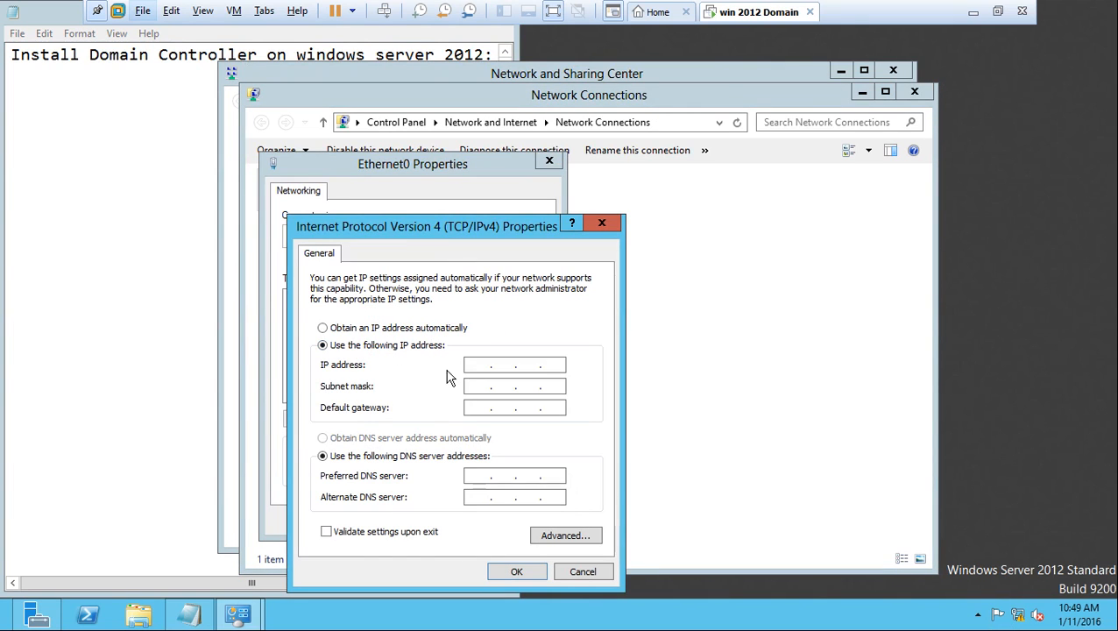
{"action": "type", "text": "192 . 168 . 1 . 10"}
{"action": "key", "text": "Tab"}
{"action": "key", "text": "Tab"}
{"action": "type", "text": "192 . 168 . "}
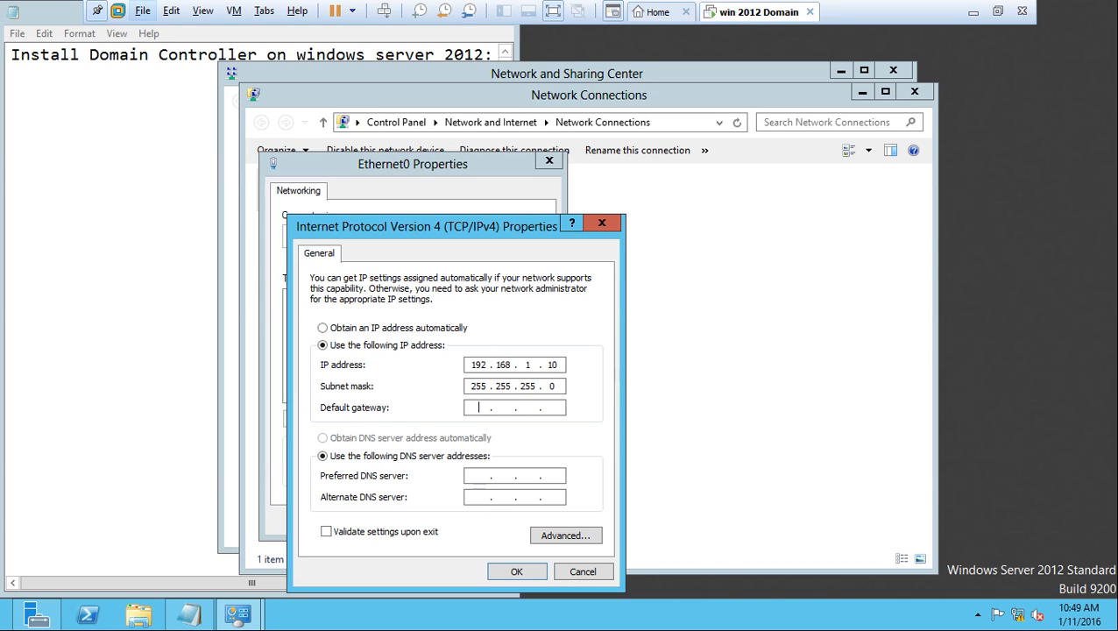
{"action": "type", "text": "1 . 1"}
Set the preferred DNS server to 192.168.1.10, apply the adapter settings and close the network windows.
{"action": "key", "text": "Tab"}
{"action": "key", "text": "Tab"}
{"action": "type", "text": "192 . 168 . 1 . 10"}
{"action": "left_click", "coordinate": [517, 571]}
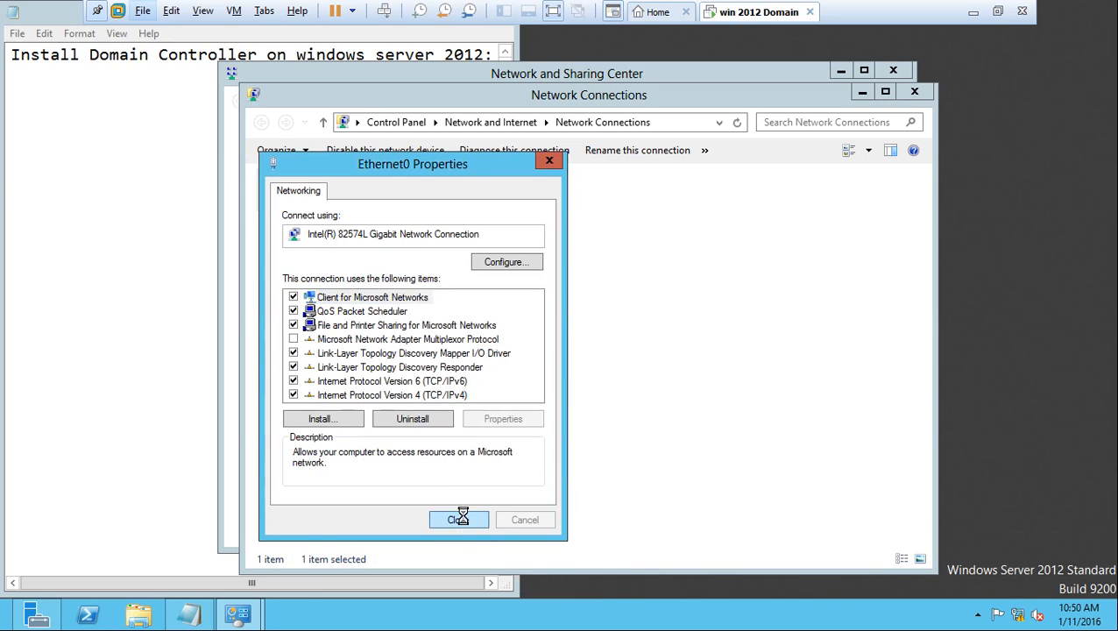
{"action": "left_click", "coordinate": [459, 519]}
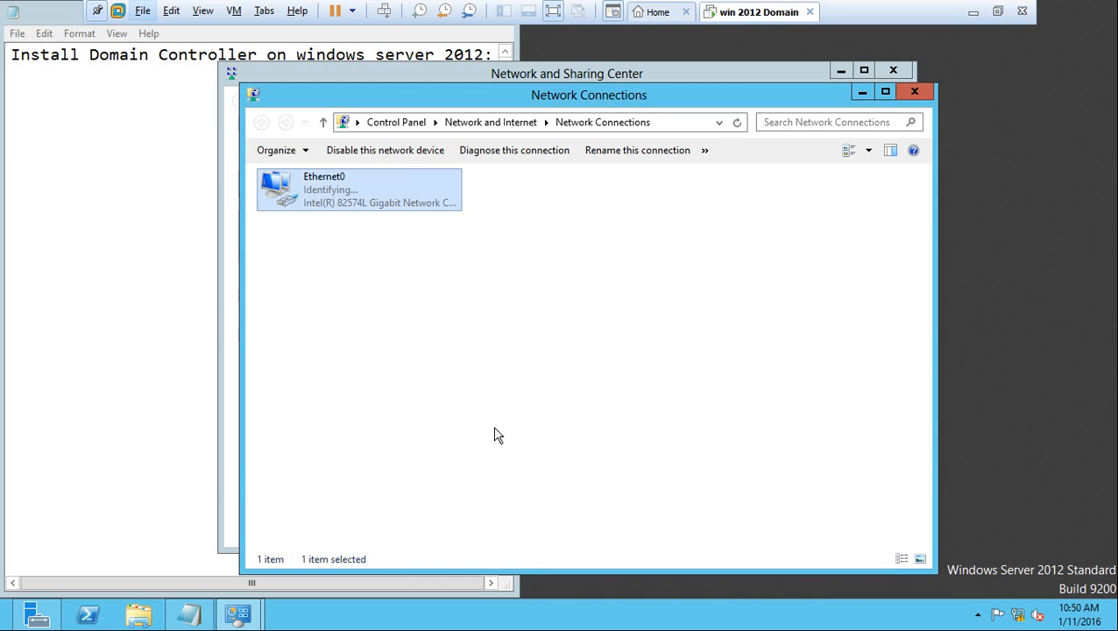
{"action": "left_click", "coordinate": [915, 93]}
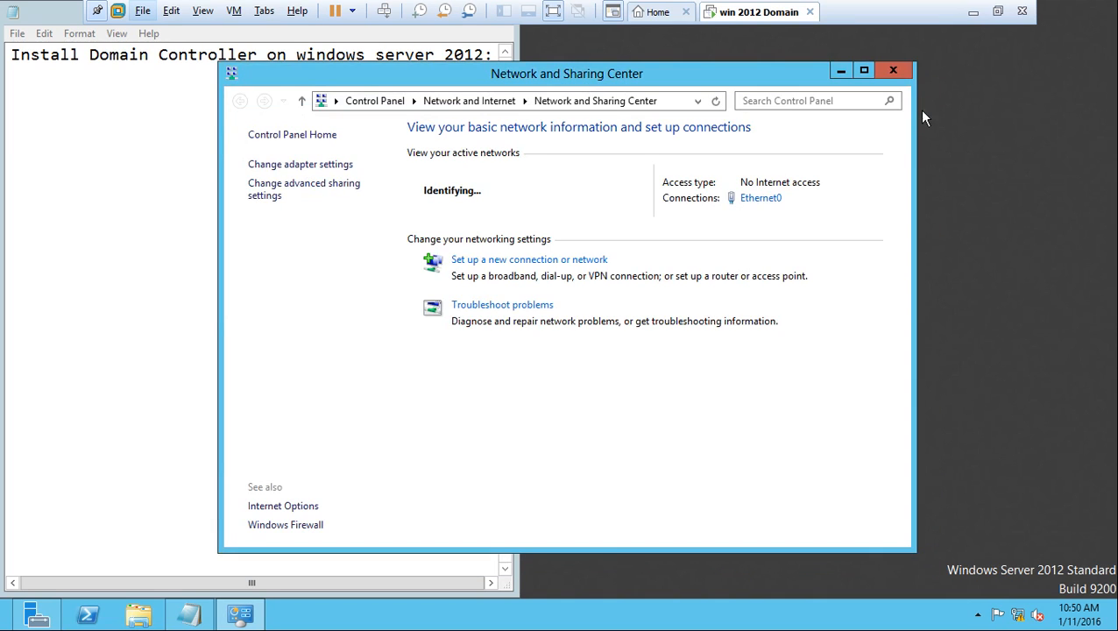
{"action": "left_click", "coordinate": [892, 71]}
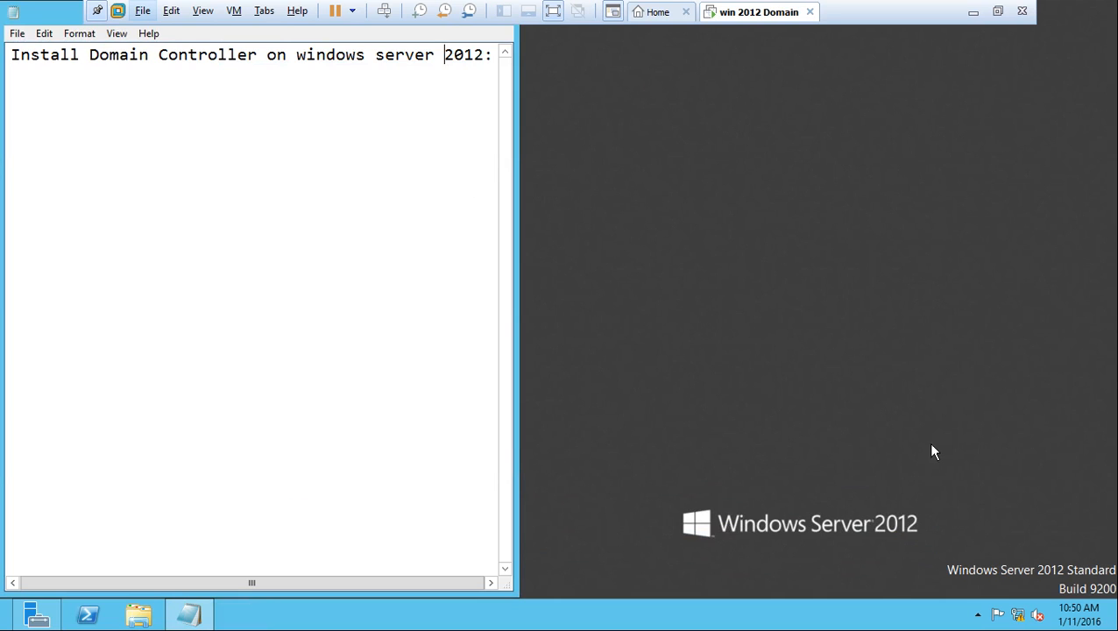
Open the System Properties for the computer's name, domain and workgroup settings.
{"action": "left_click", "coordinate": [139, 618]}
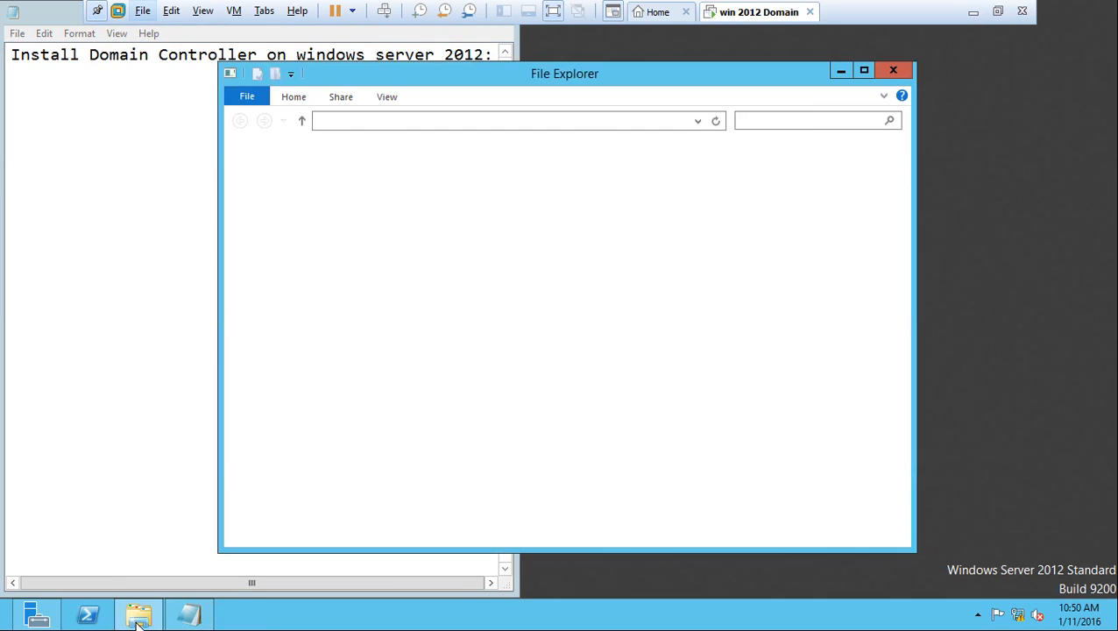
{"action": "left_click", "coordinate": [282, 349]}
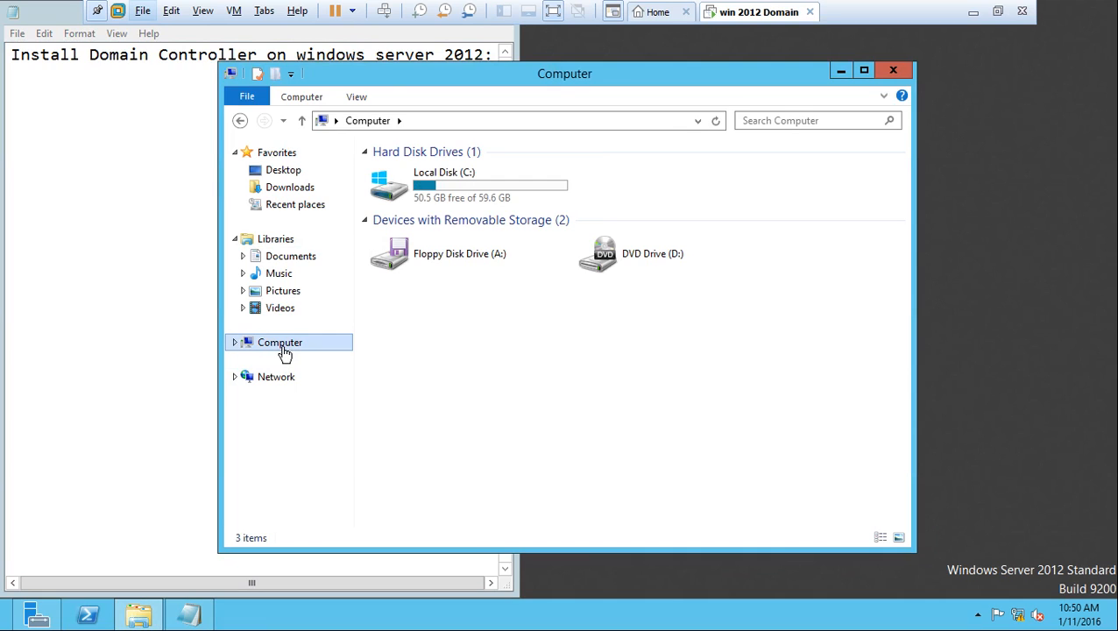
{"action": "right_click", "coordinate": [285, 353]}
{"action": "left_click", "coordinate": [344, 536]}
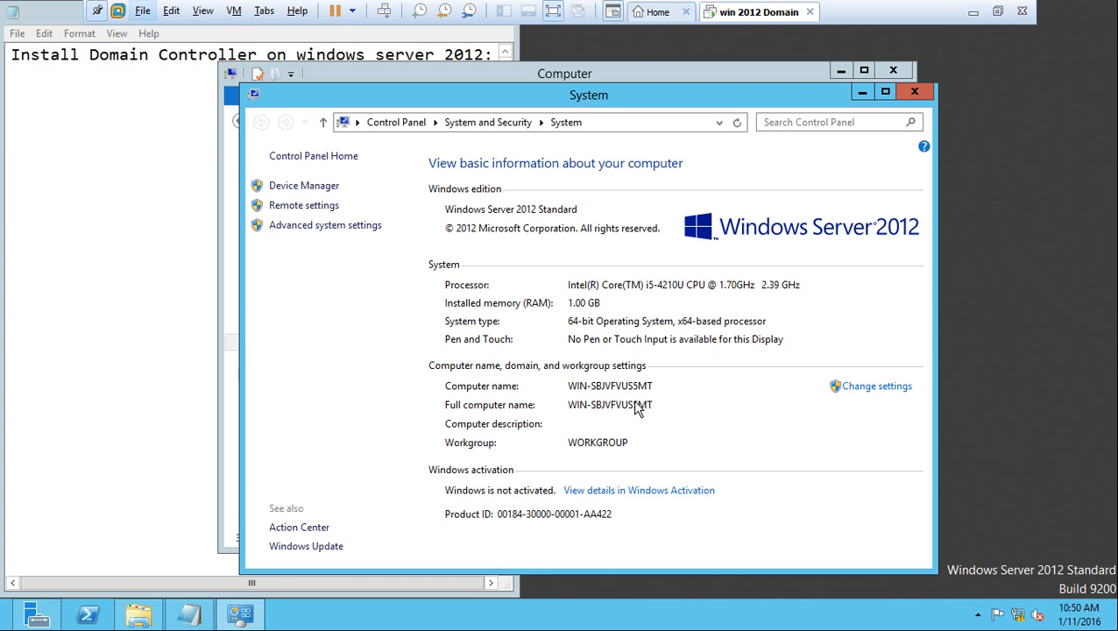
{"action": "left_click", "coordinate": [867, 387]}
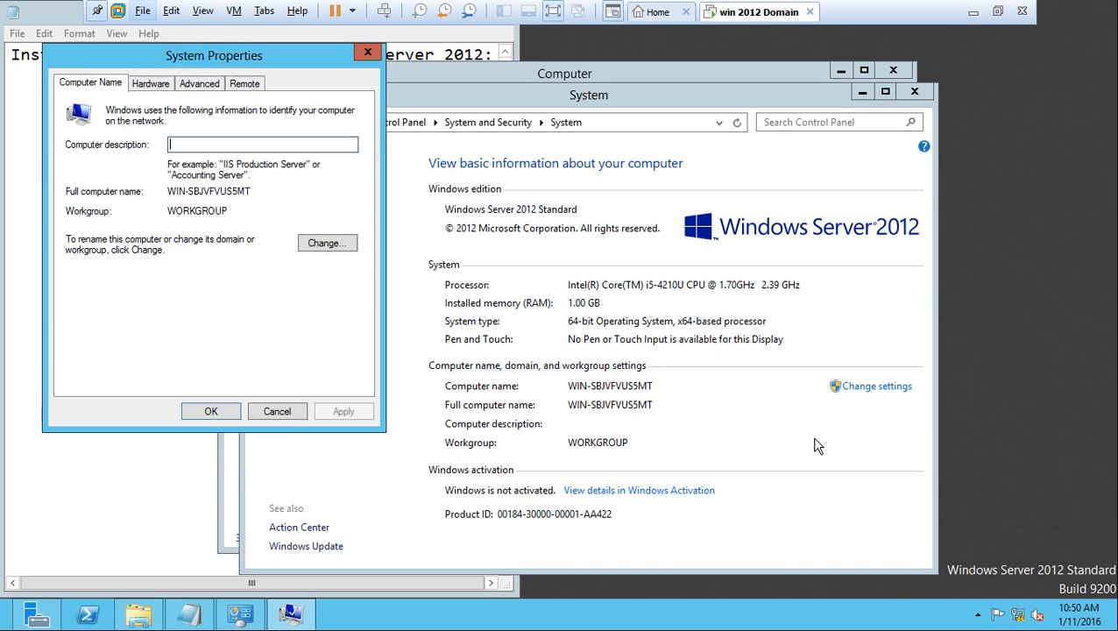
Rename the computer to DC1, keeping it in WORKGROUP, and restart it to apply the change.
{"action": "left_click", "coordinate": [320, 246]}
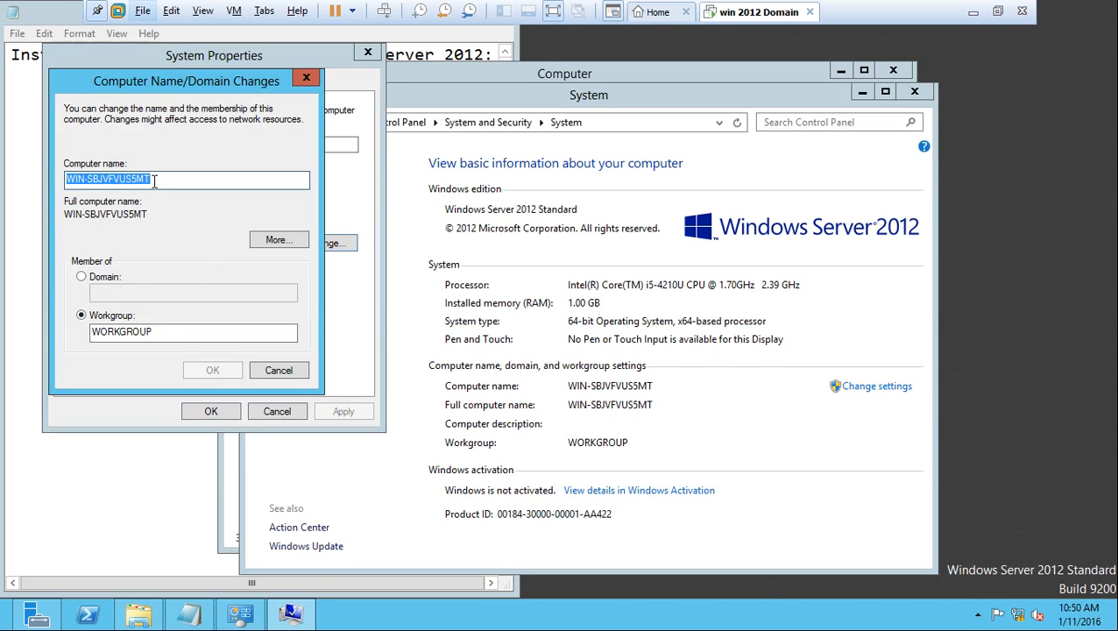
{"action": "type", "text": "DC1"}
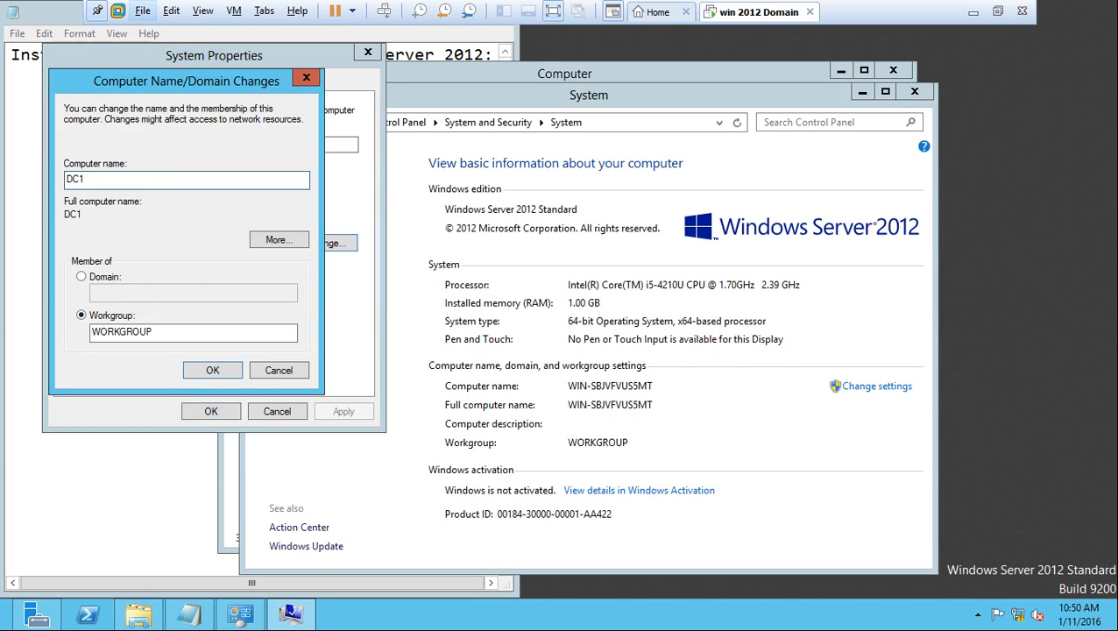
{"action": "left_click", "coordinate": [214, 370]}
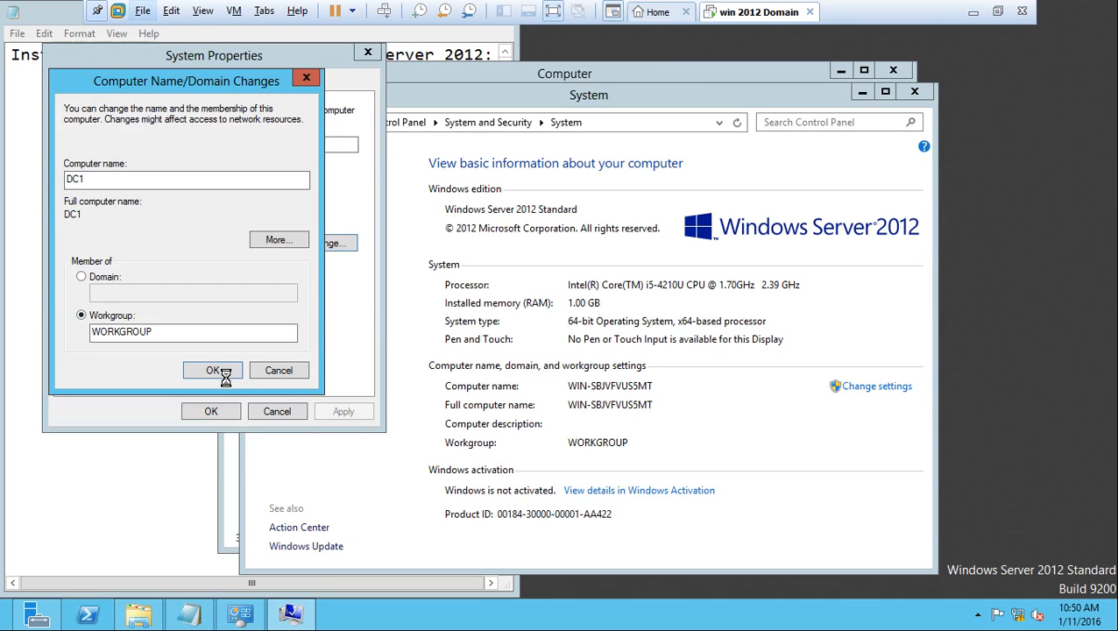
{"action": "left_click", "coordinate": [650, 332]}
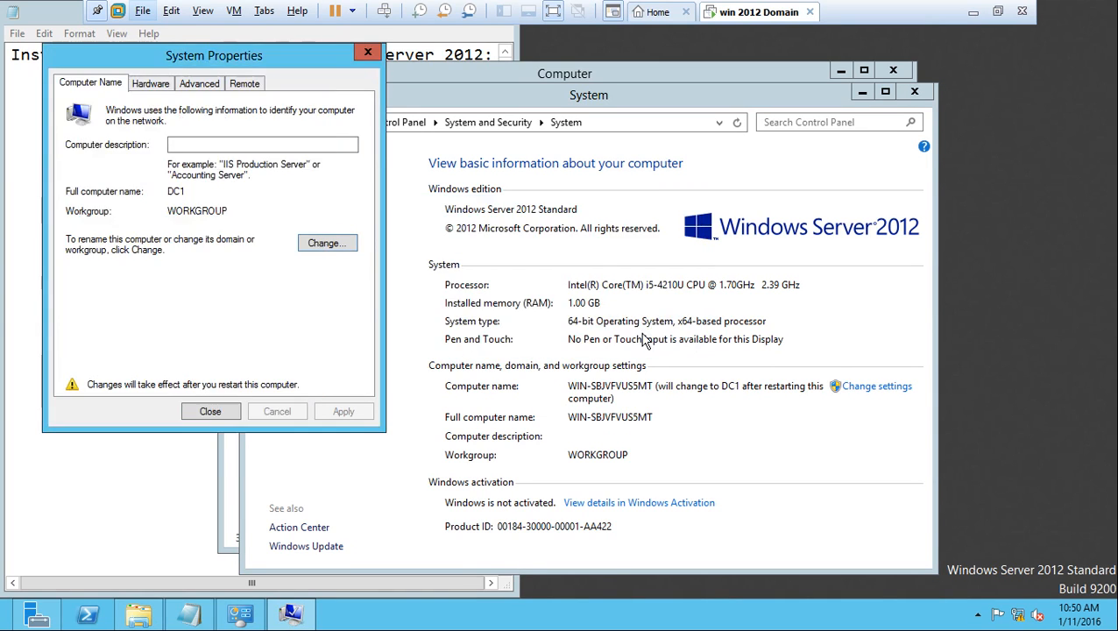
{"action": "left_click", "coordinate": [210, 411]}
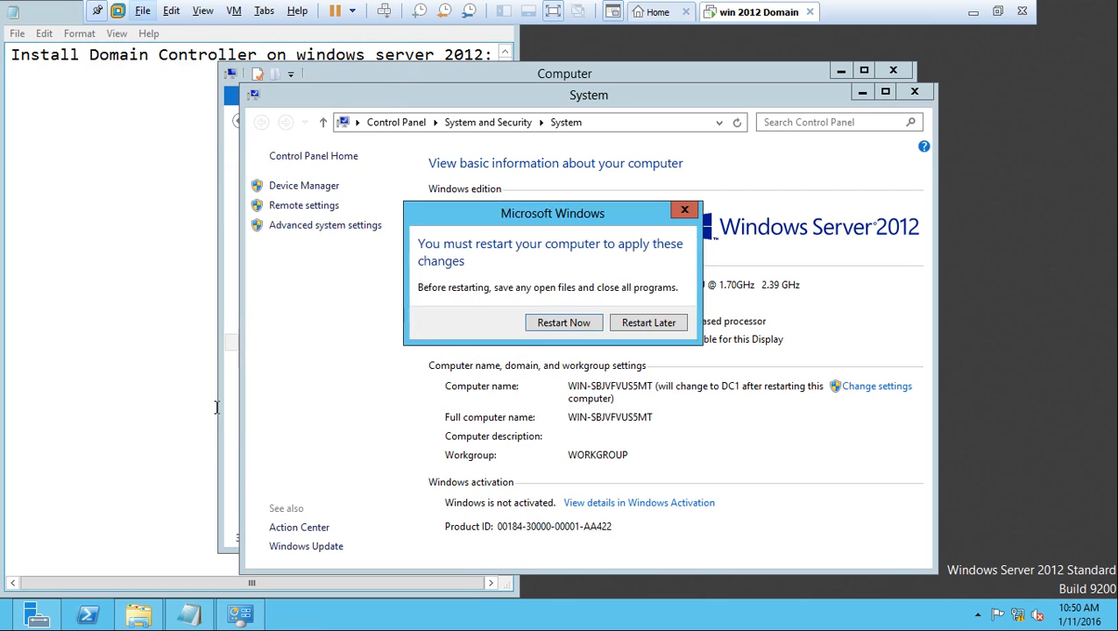
{"action": "left_click", "coordinate": [564, 322]}
{"action": "left_click", "coordinate": [553, 10]}
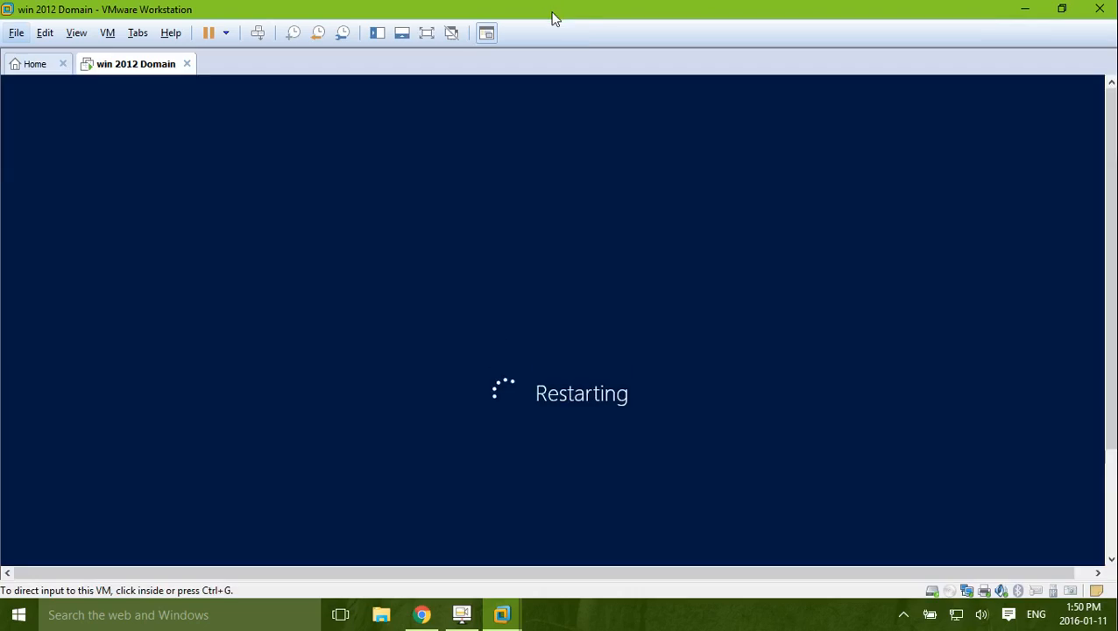
{"action": "left_click", "coordinate": [462, 614]}
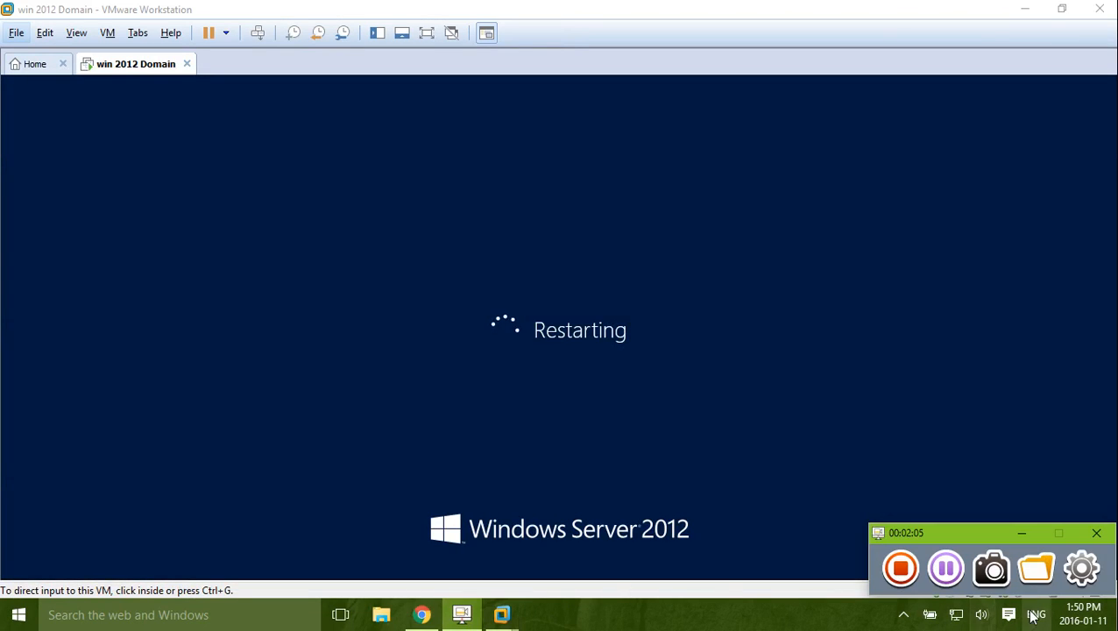
{"action": "left_click", "coordinate": [946, 570]}
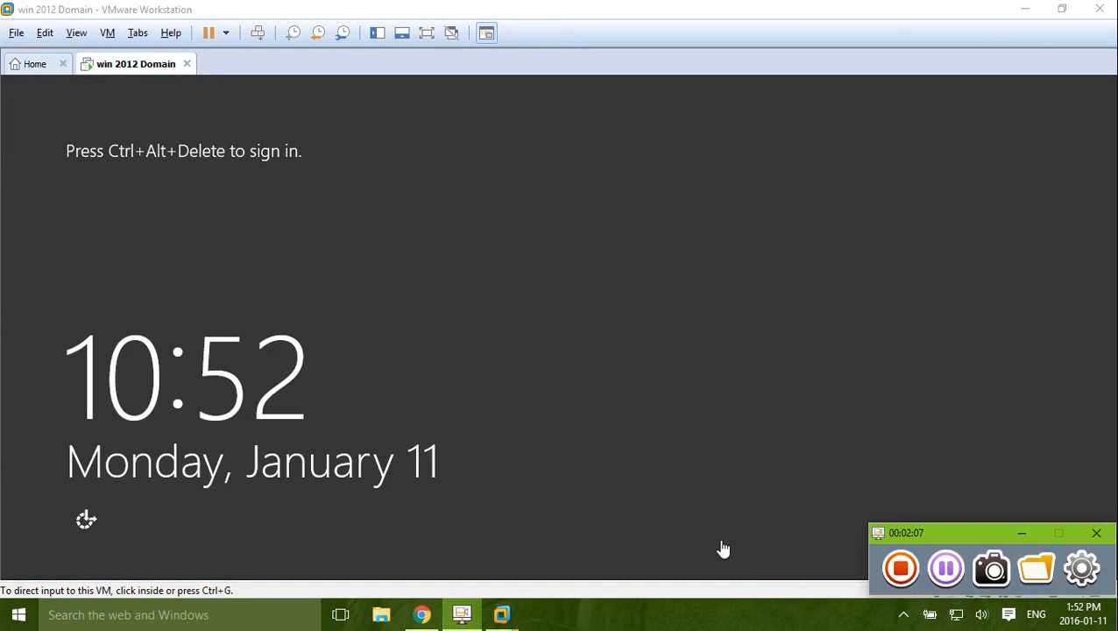
Show the win 2012 Domain virtual machine in full screen and sign in as Administrator with the account password.
{"action": "left_click", "coordinate": [719, 541]}
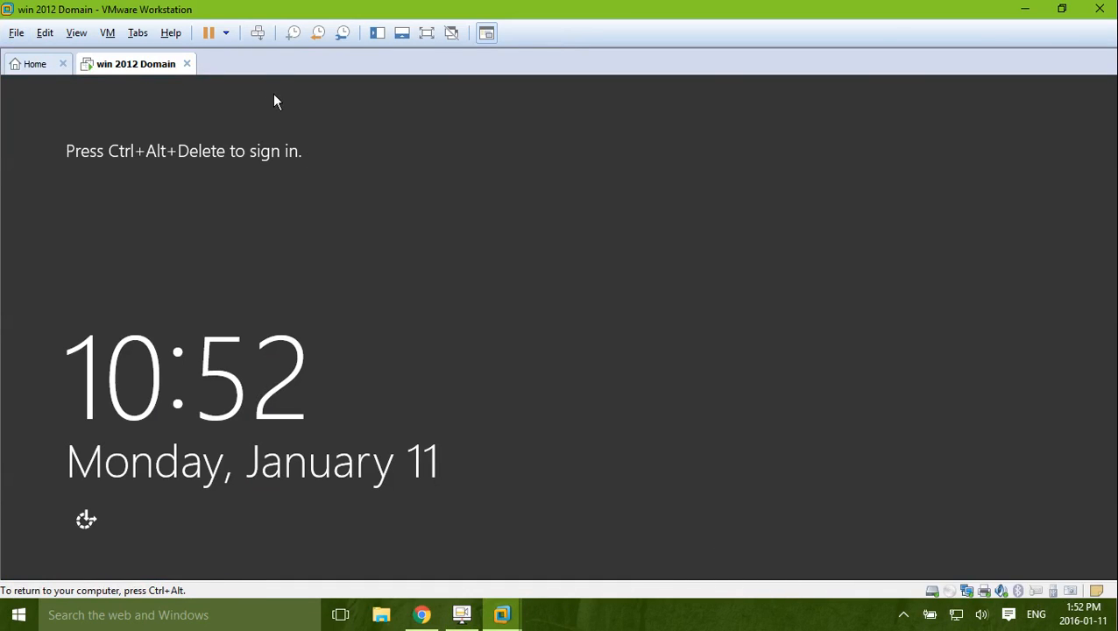
{"action": "key", "text": "ctrl+alt"}
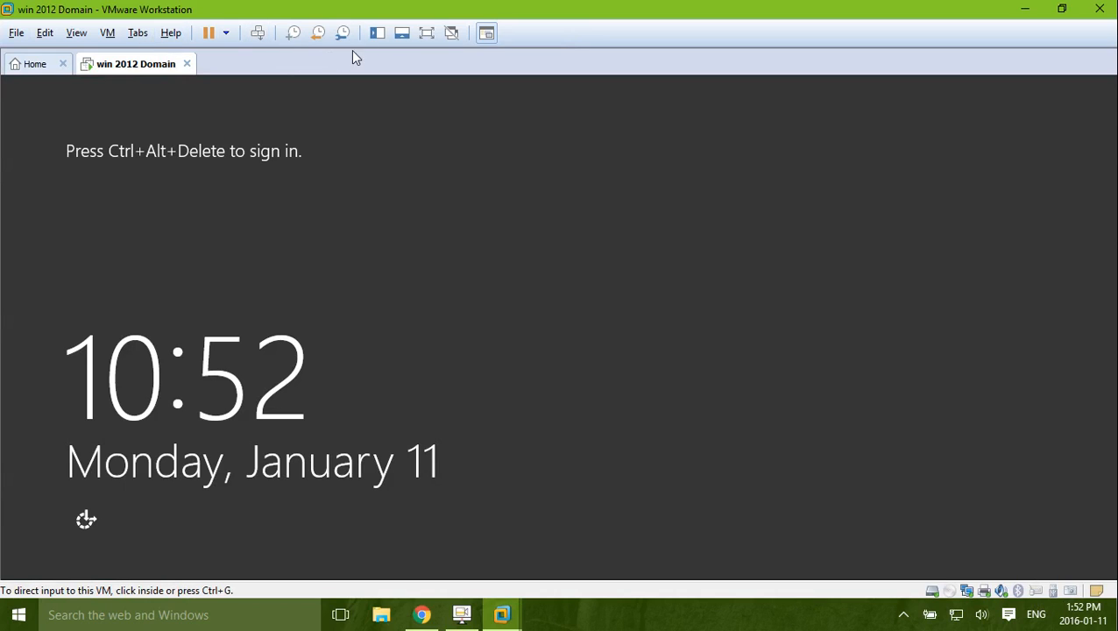
{"action": "left_click", "coordinate": [423, 35]}
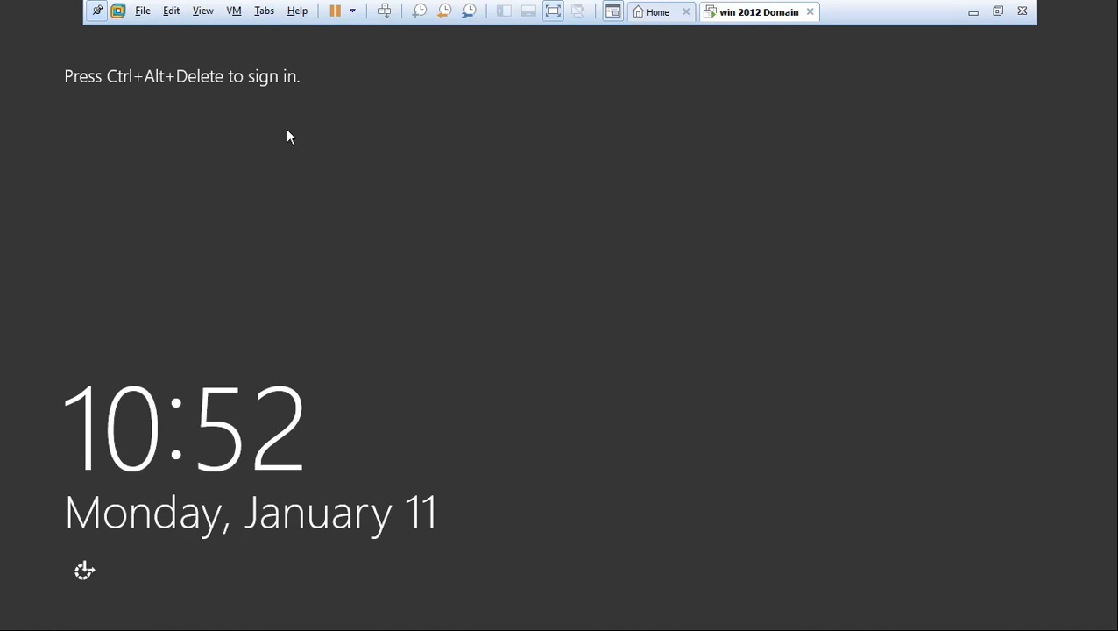
{"action": "left_click", "coordinate": [384, 10]}
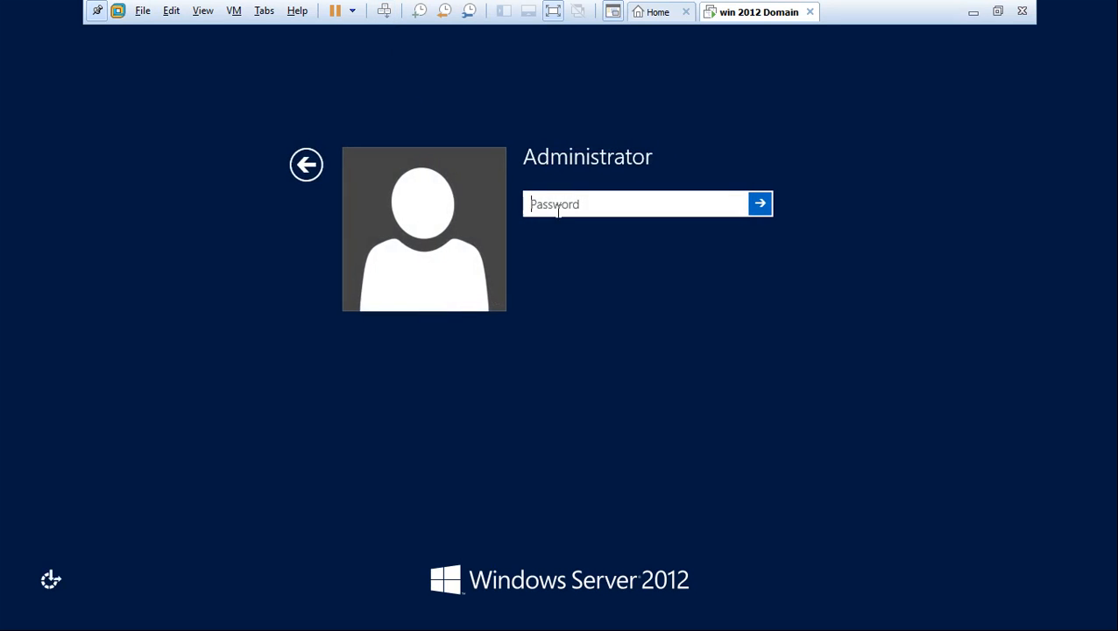
{"action": "type", "text": "•••••••••"}
{"action": "key", "text": "Return"}
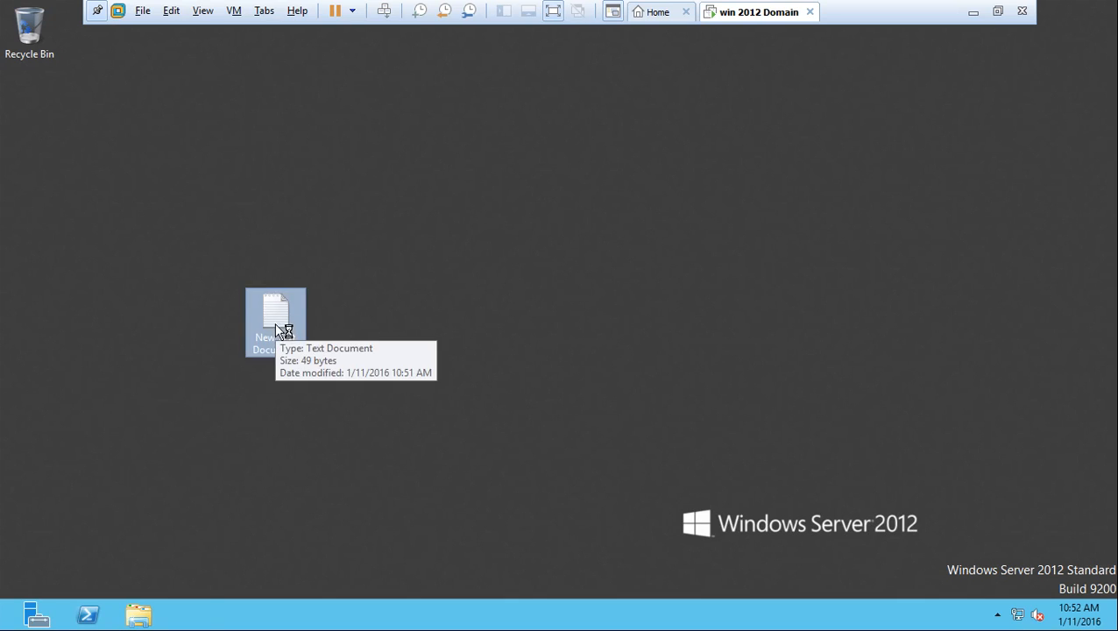
Reopen the desktop text document and extend its Notepad window down to the taskbar.
{"action": "double_click", "coordinate": [275, 326]}
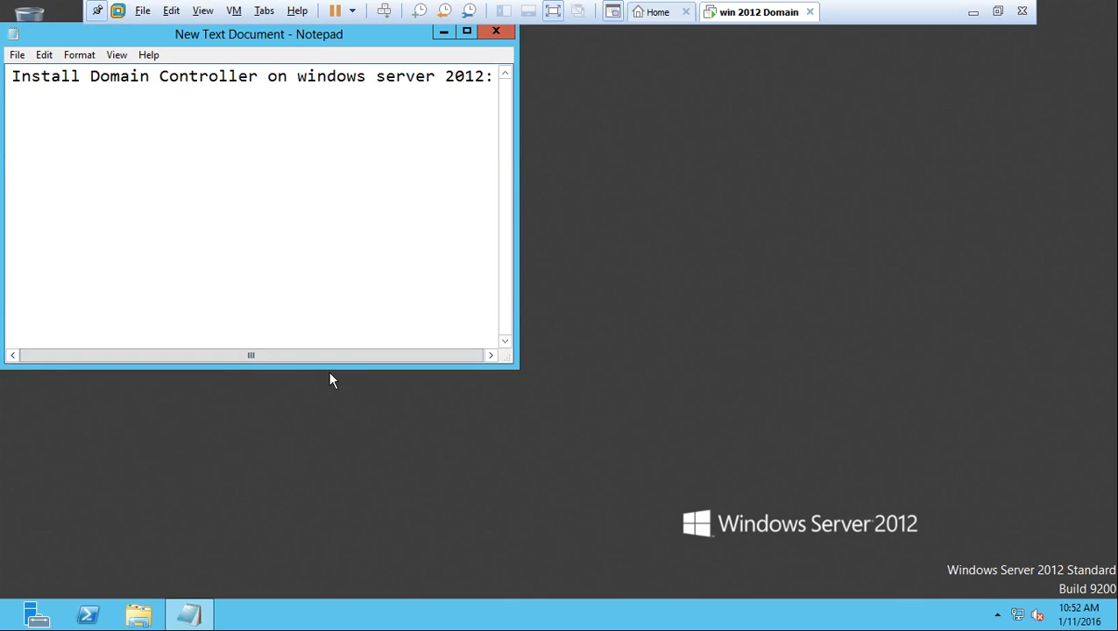
{"action": "left_click_drag", "start_coordinate": [326, 368], "coordinate": [307, 581]}
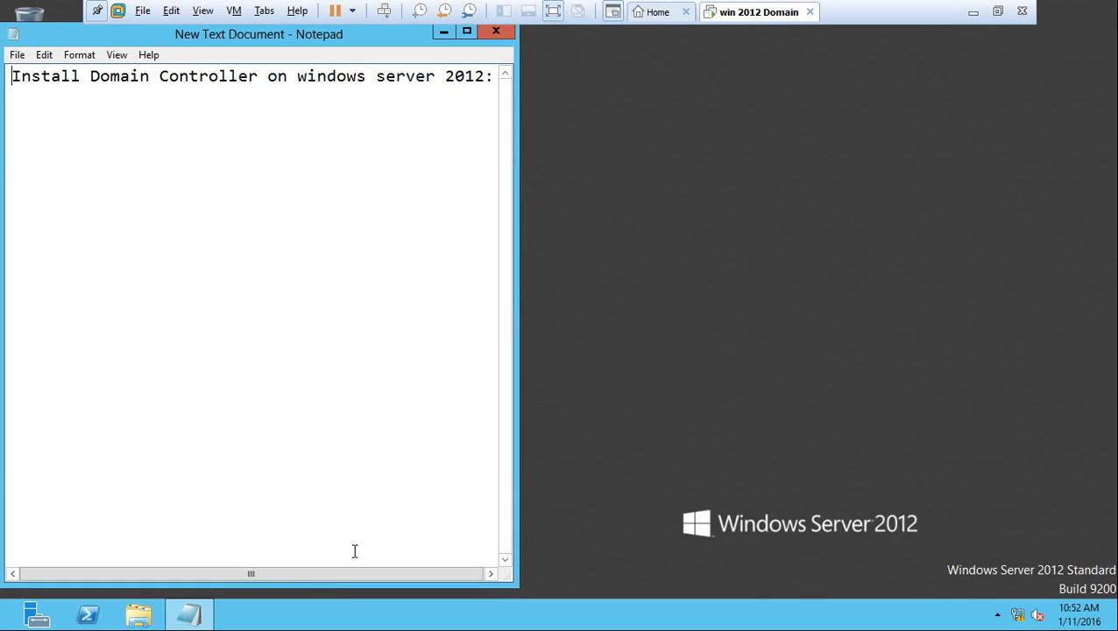
Open the computer's system information to check its computer name and workgroup.
{"action": "left_click", "coordinate": [144, 616]}
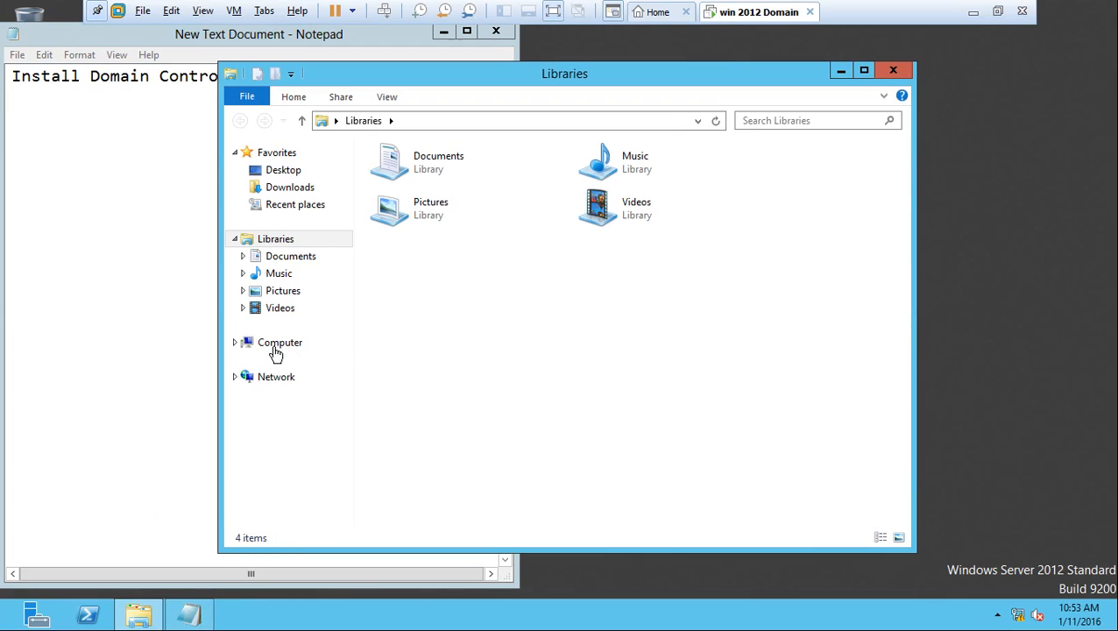
{"action": "left_click", "coordinate": [270, 346]}
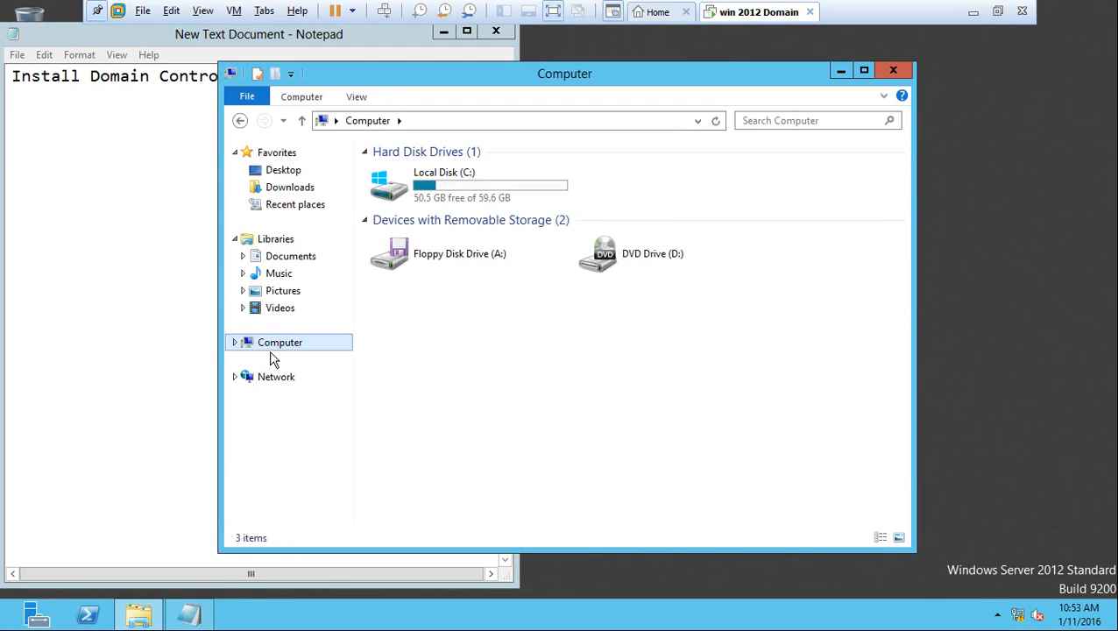
{"action": "right_click", "coordinate": [281, 348]}
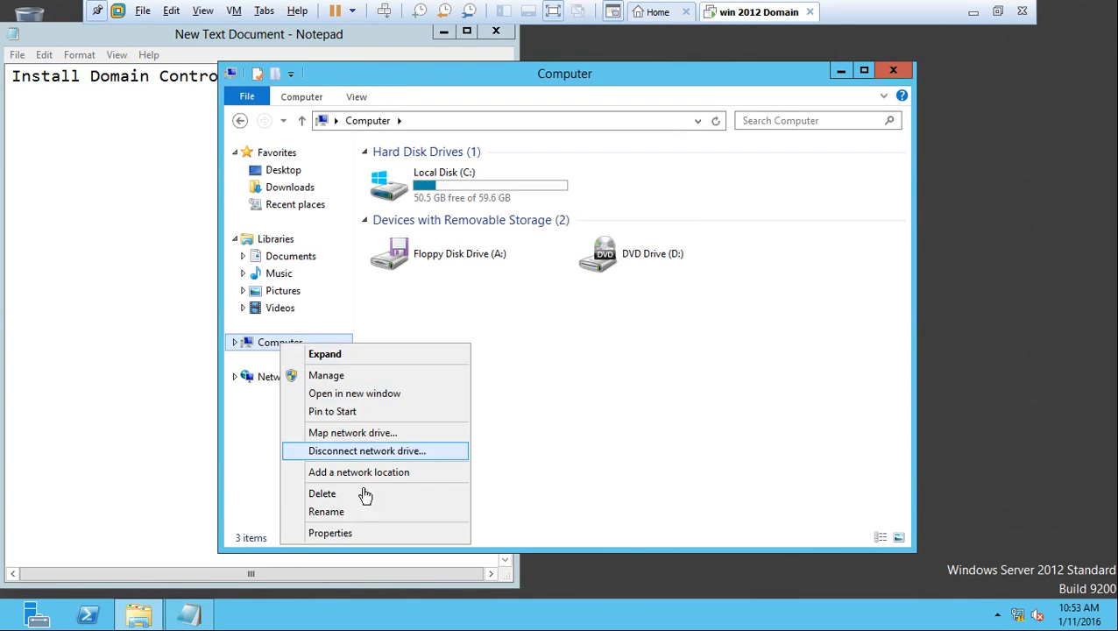
{"action": "left_click", "coordinate": [335, 535]}
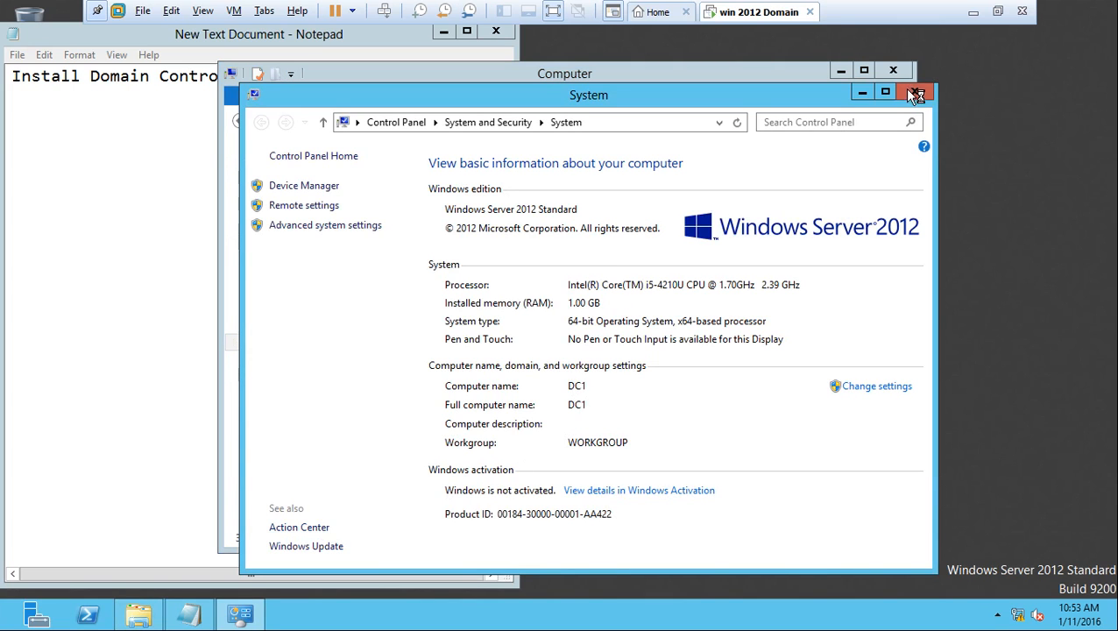
Close the system information and Computer windows, and add the line "Domain name:test.com" below the note's heading.
{"action": "left_click", "coordinate": [917, 94]}
{"action": "left_click", "coordinate": [893, 70]}
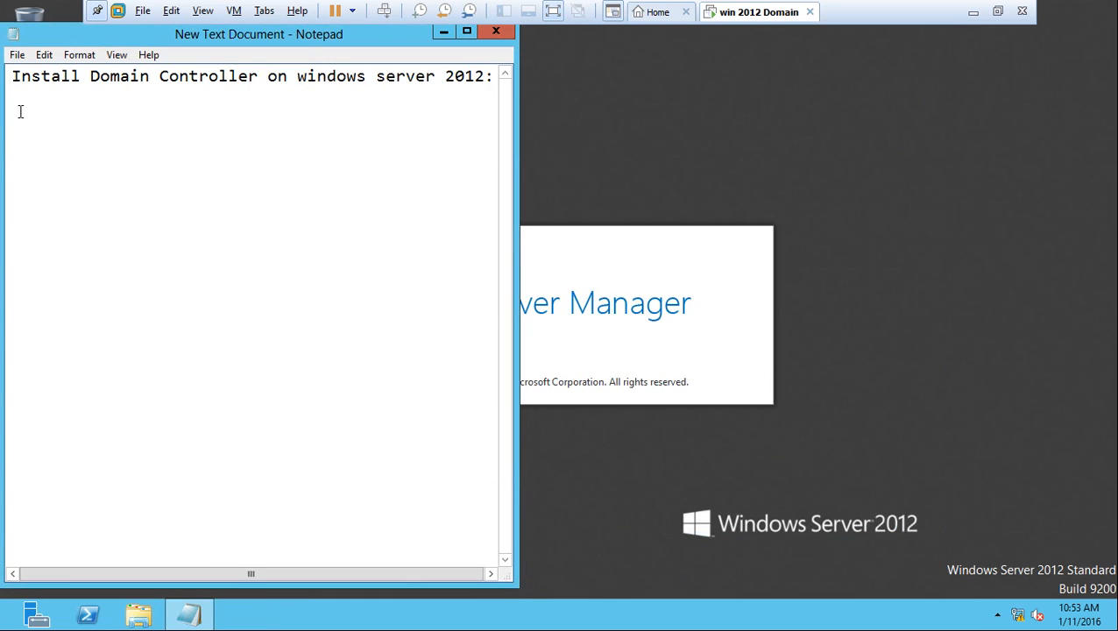
{"action": "left_click", "coordinate": [491, 77]}
{"action": "type", "text": ":"}
{"action": "key", "text": "Return"}
{"action": "key", "text": "Return"}
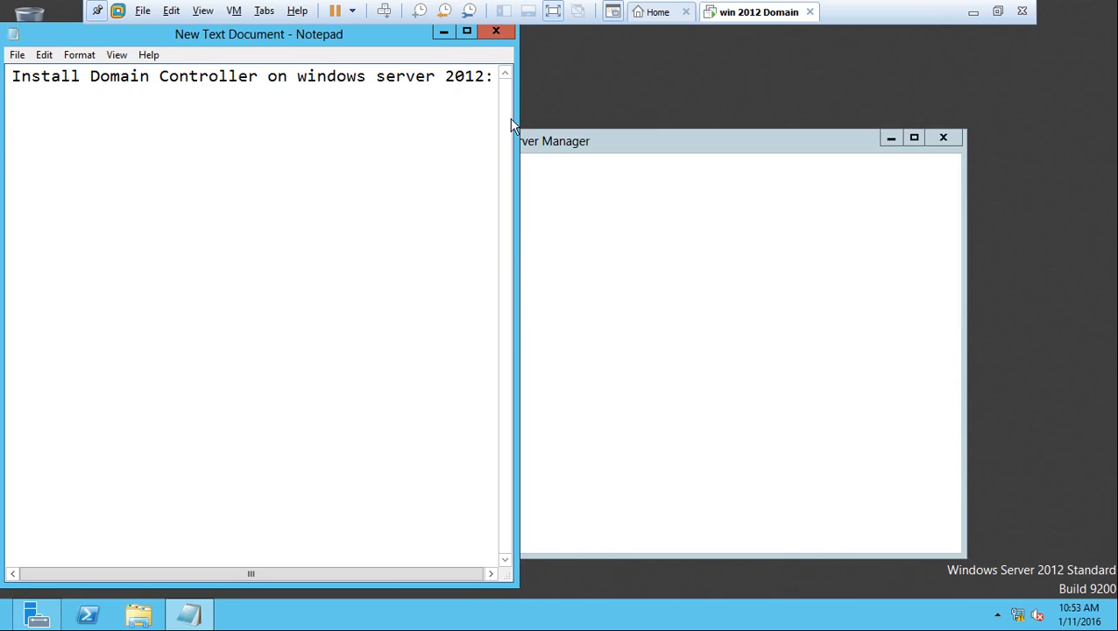
{"action": "type", "text": "Domain"}
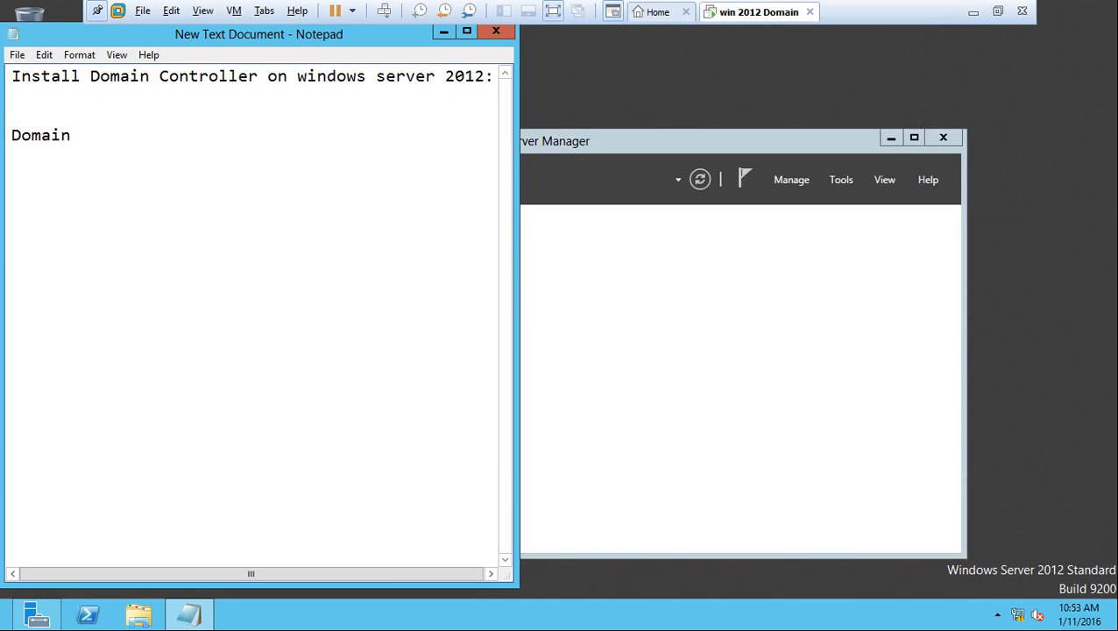
{"action": "type", "text": " name:"}
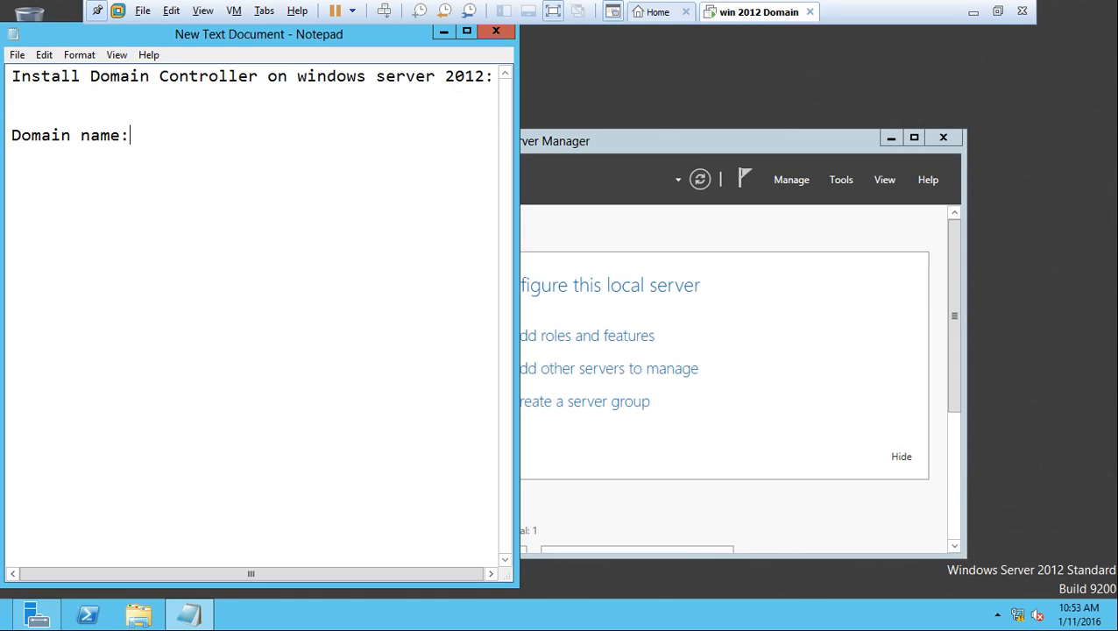
{"action": "type", "text": "test.com"}
Start adding roles and features in Server Manager, using a role-based or feature-based installation with DC1 as the destination server.
{"action": "left_click", "coordinate": [596, 146]}
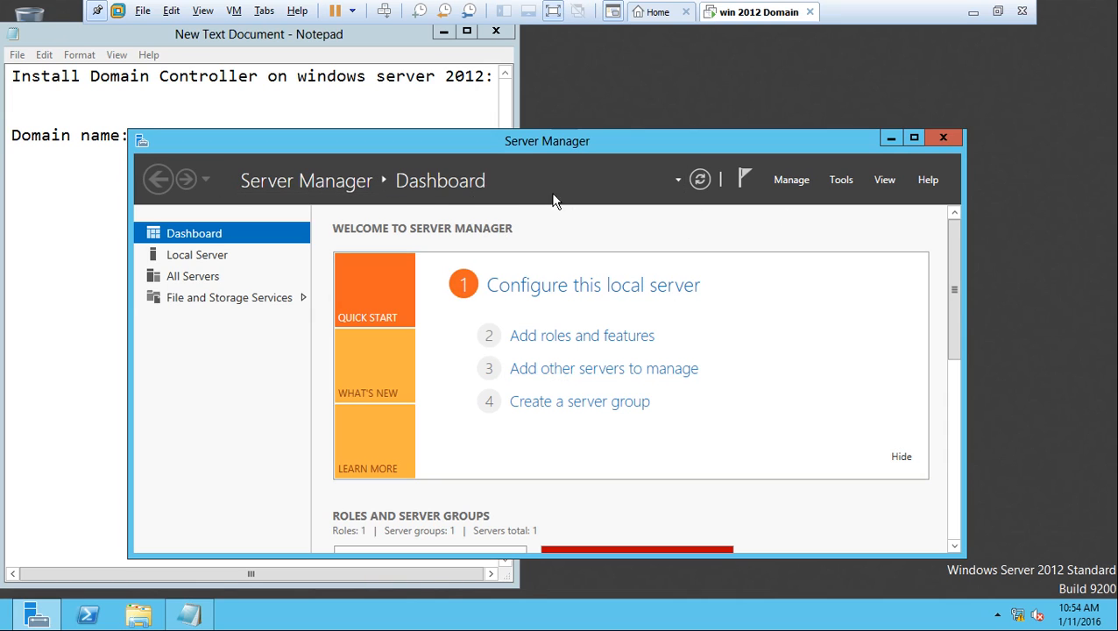
{"action": "left_click_drag", "start_coordinate": [481, 145], "coordinate": [547, 130]}
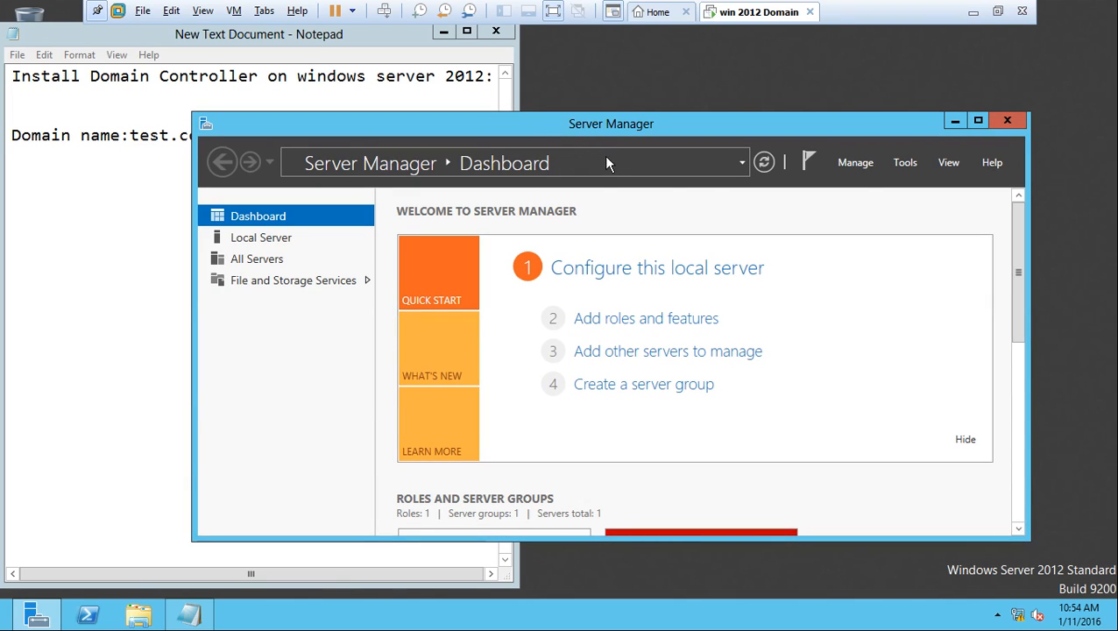
{"action": "left_click", "coordinate": [857, 162]}
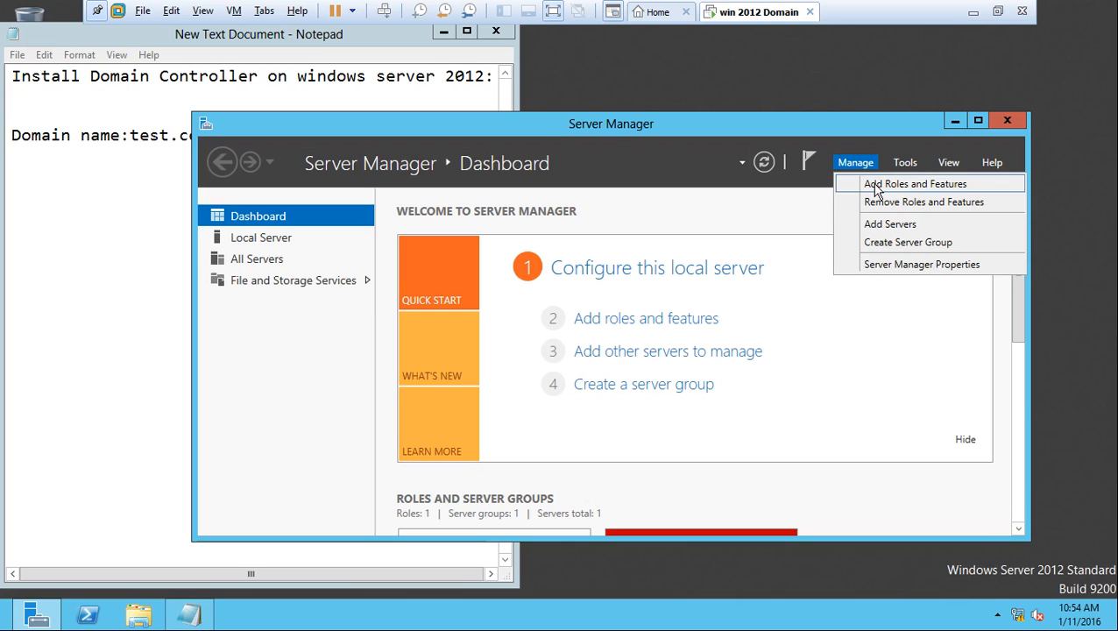
{"action": "left_click", "coordinate": [876, 190]}
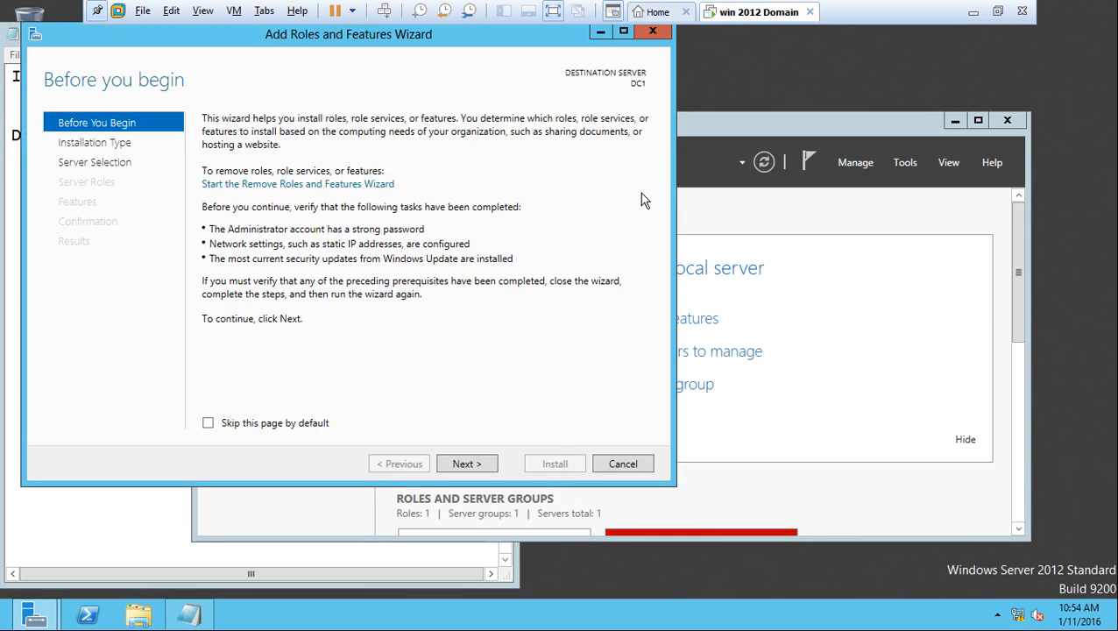
{"action": "left_click", "coordinate": [480, 466]}
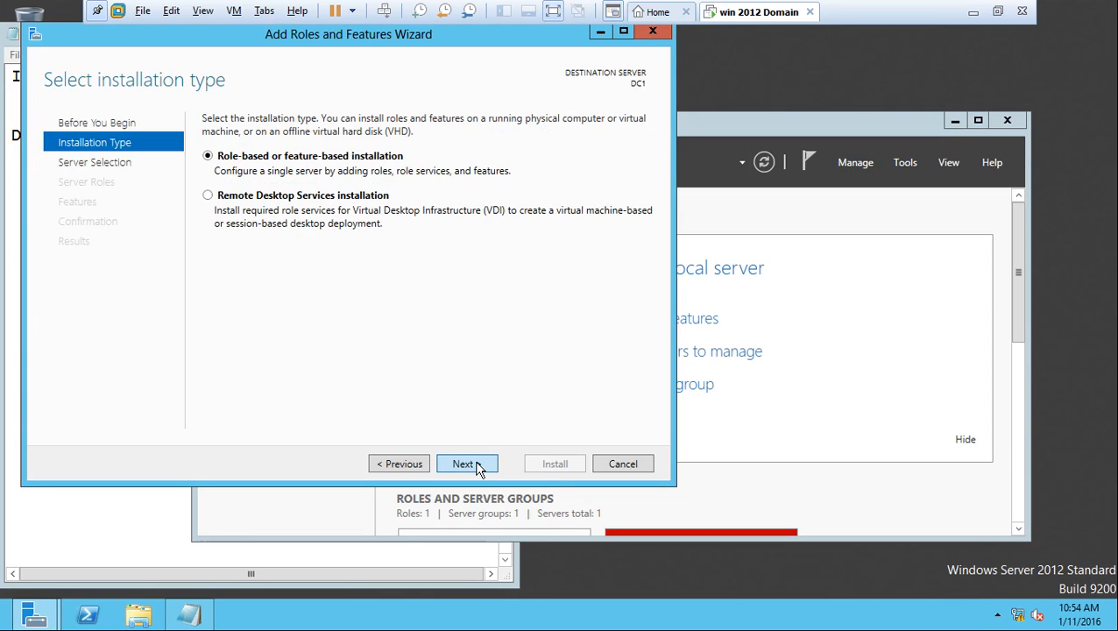
{"action": "left_click", "coordinate": [480, 466]}
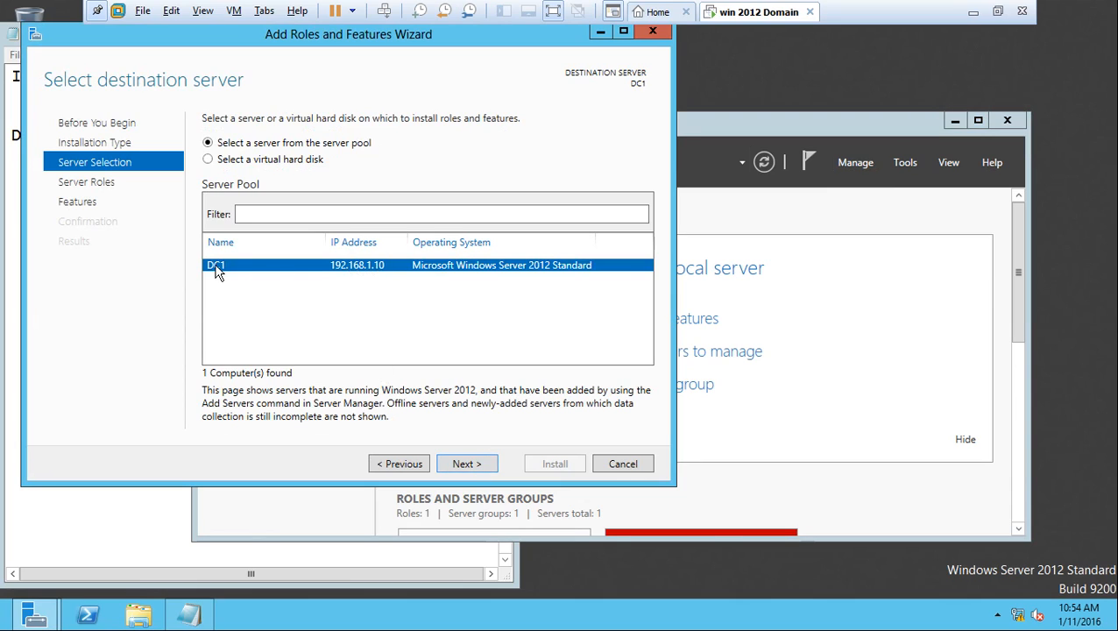
{"action": "left_click", "coordinate": [466, 465]}
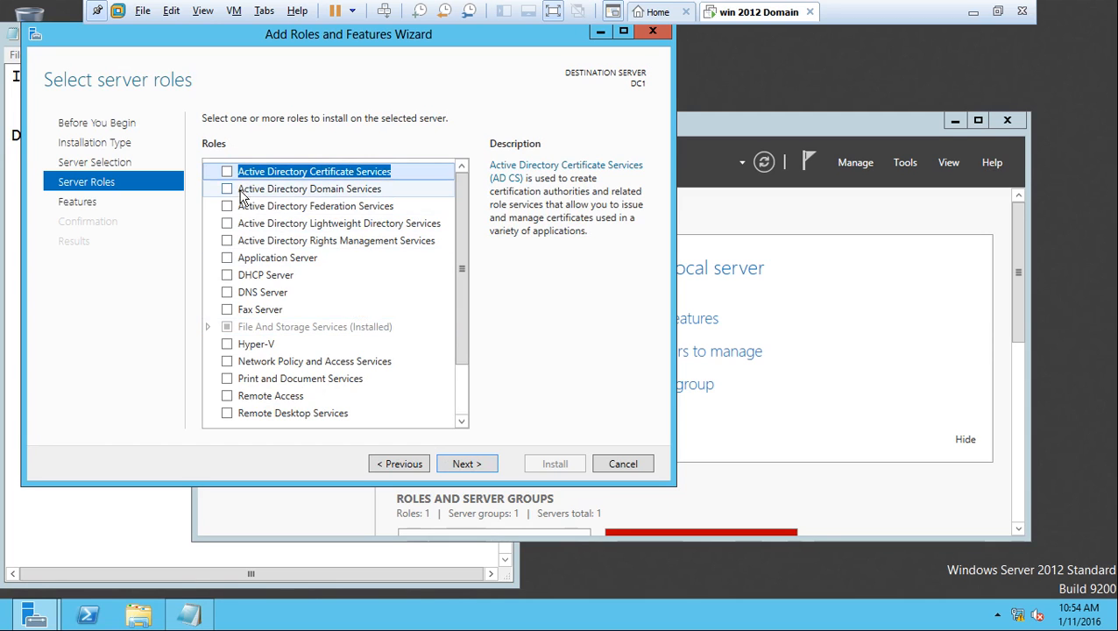
Select the Active Directory Domain Services role with its required features and management tools, plus the DNS Server role.
{"action": "left_click", "coordinate": [227, 189]}
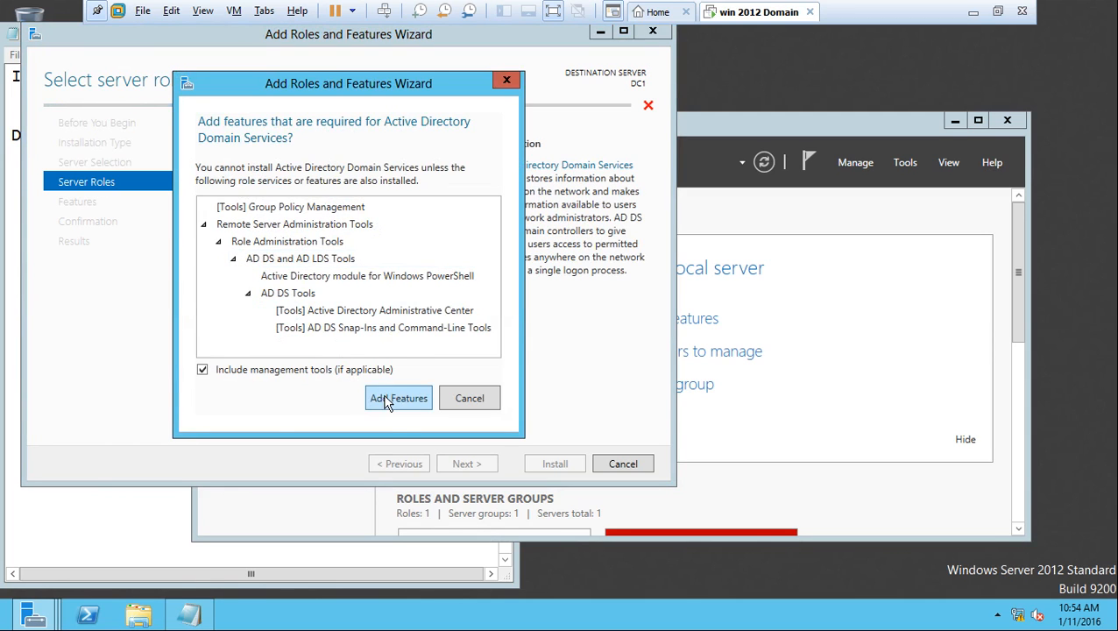
{"action": "left_click", "coordinate": [384, 400]}
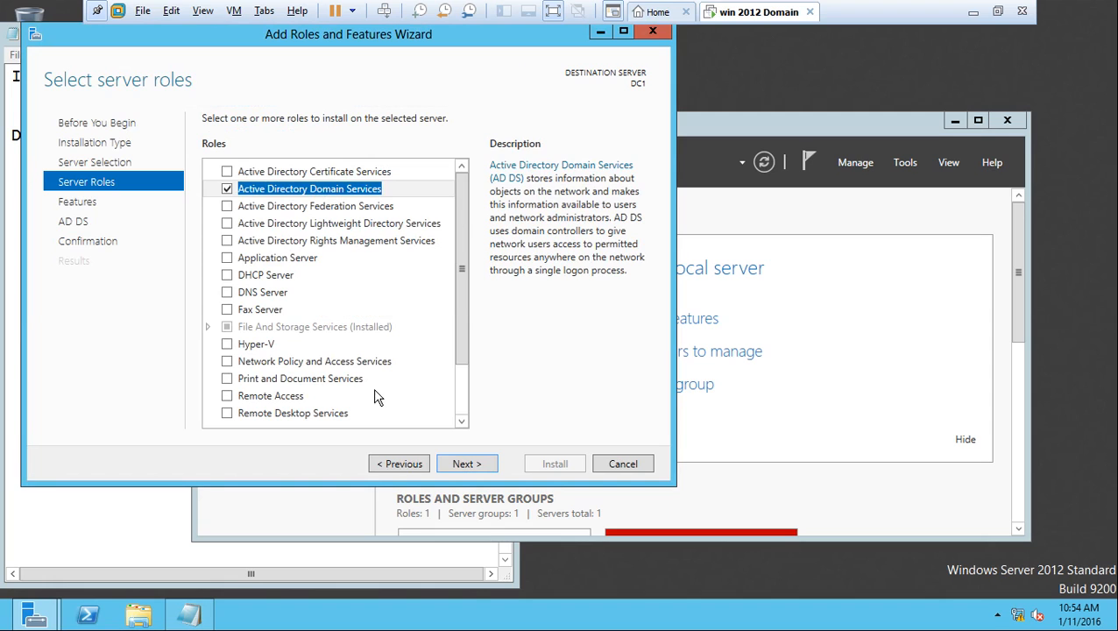
{"action": "left_click", "coordinate": [227, 293]}
{"action": "left_click", "coordinate": [416, 391]}
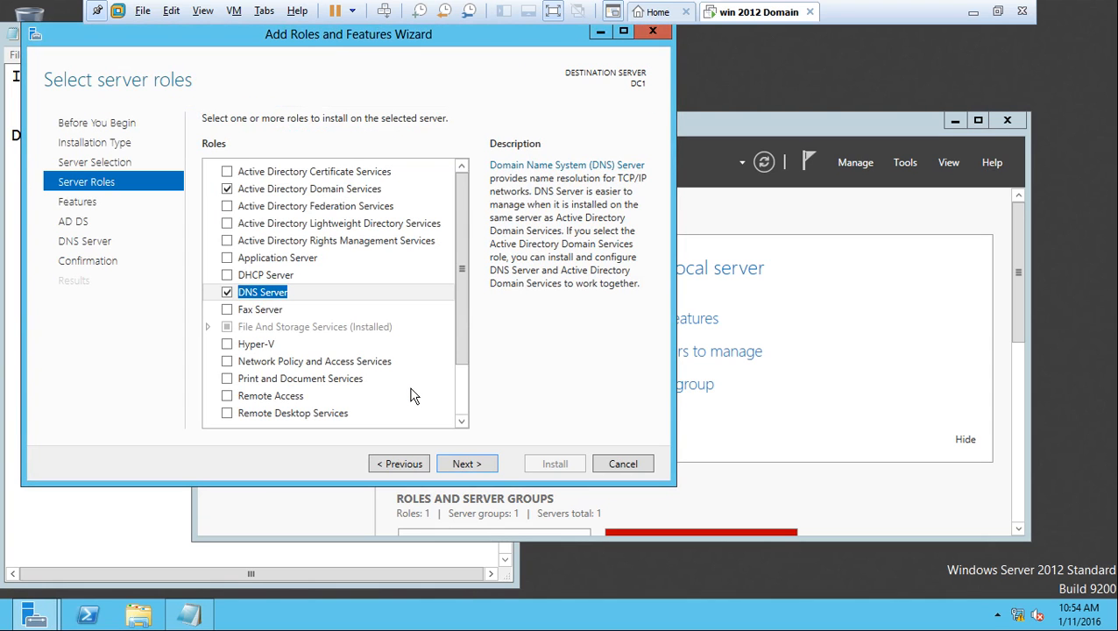
{"action": "left_click", "coordinate": [477, 466]}
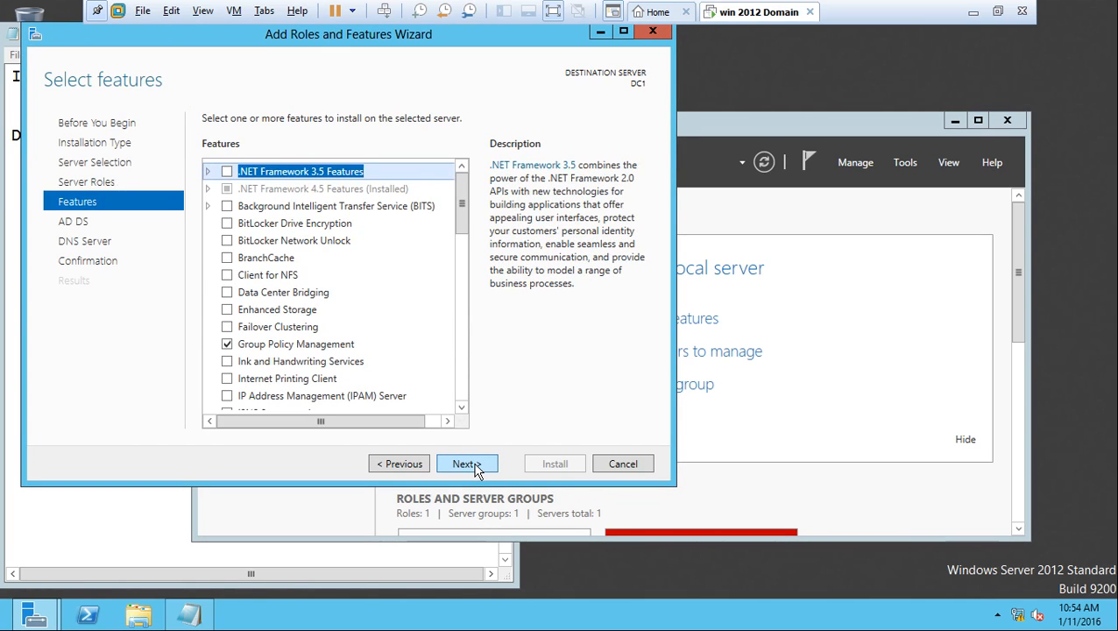
Keep the preselected features and install the chosen roles on DC1 without enabling automatic restart.
{"action": "left_click", "coordinate": [478, 466]}
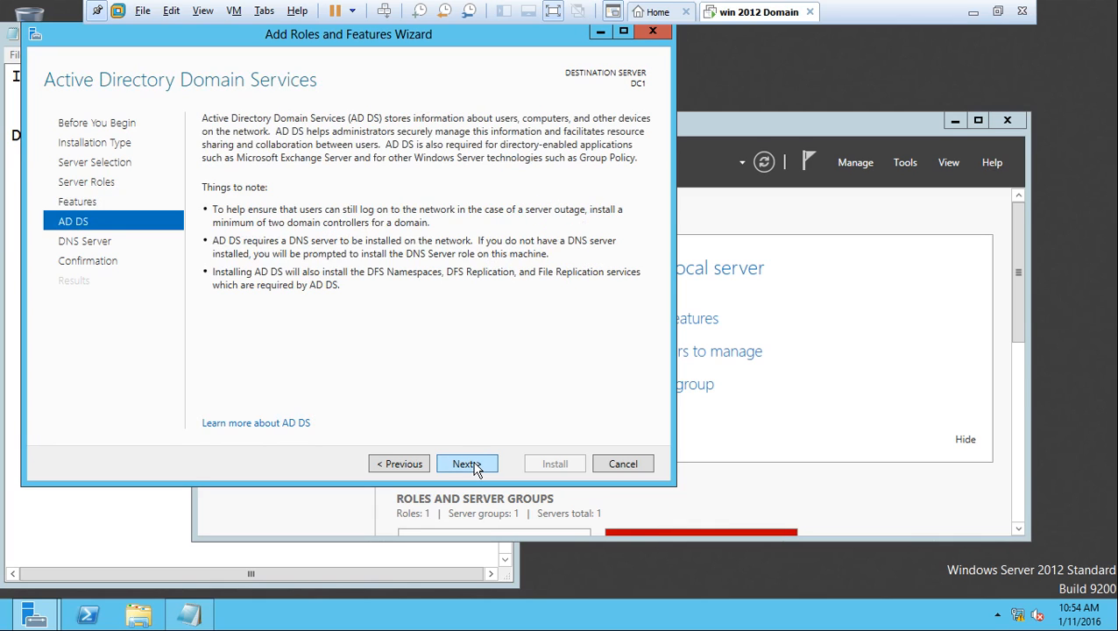
{"action": "left_click", "coordinate": [477, 466]}
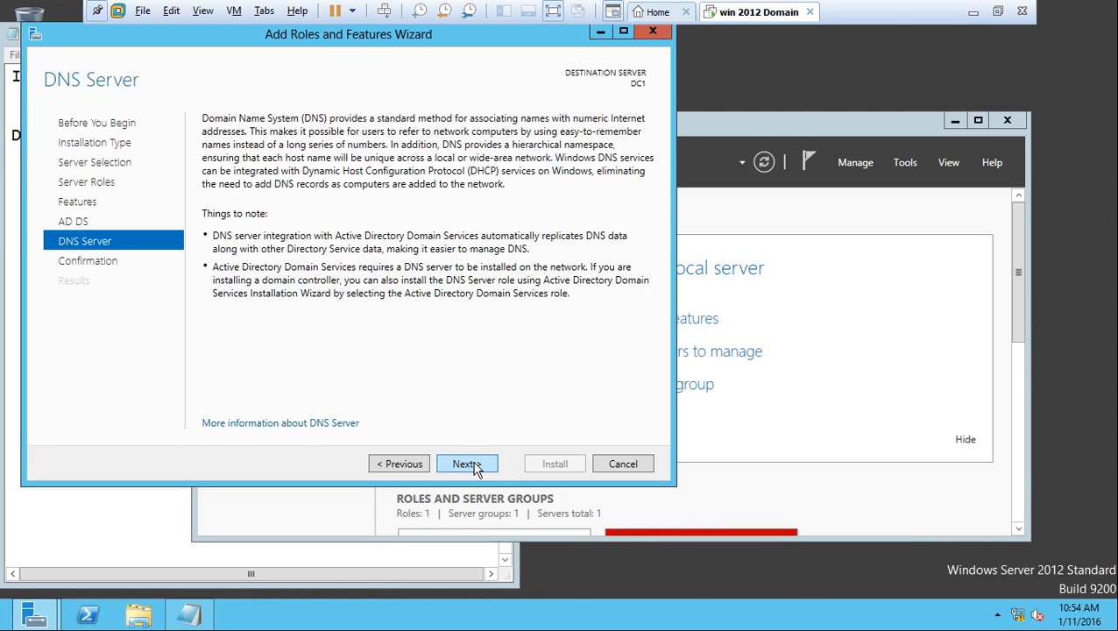
{"action": "left_click", "coordinate": [478, 466]}
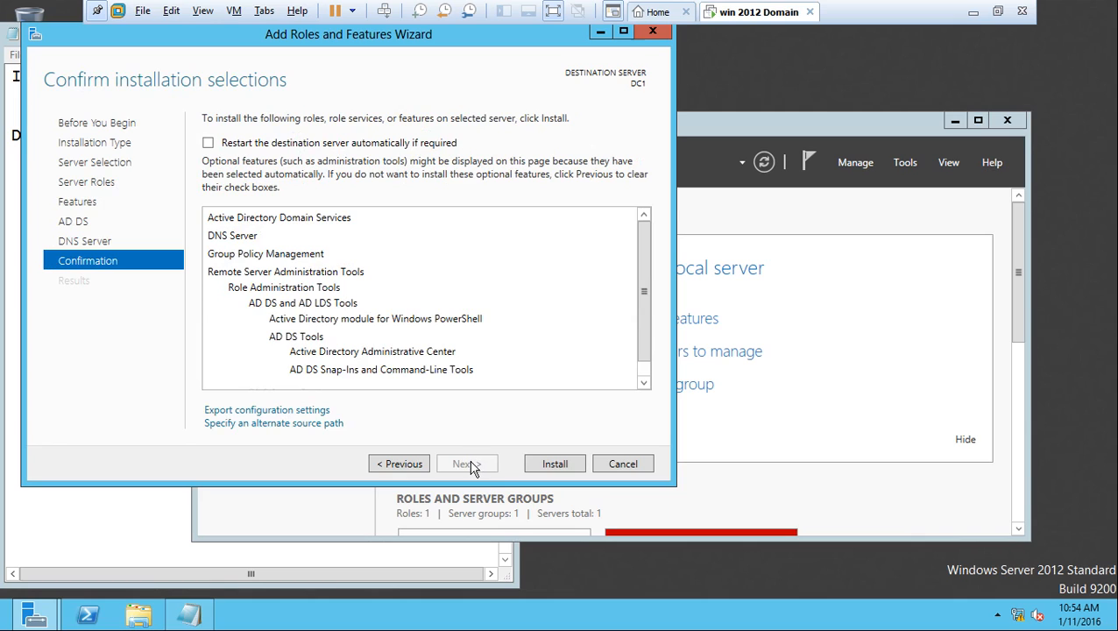
{"action": "left_click", "coordinate": [543, 470]}
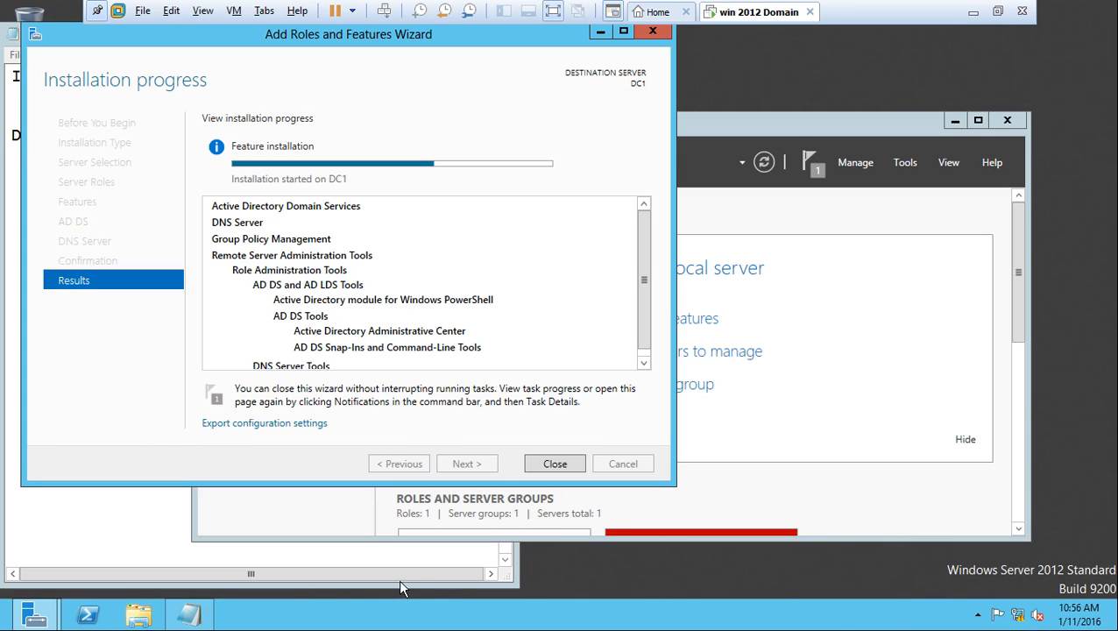
{"action": "left_click", "coordinate": [553, 12]}
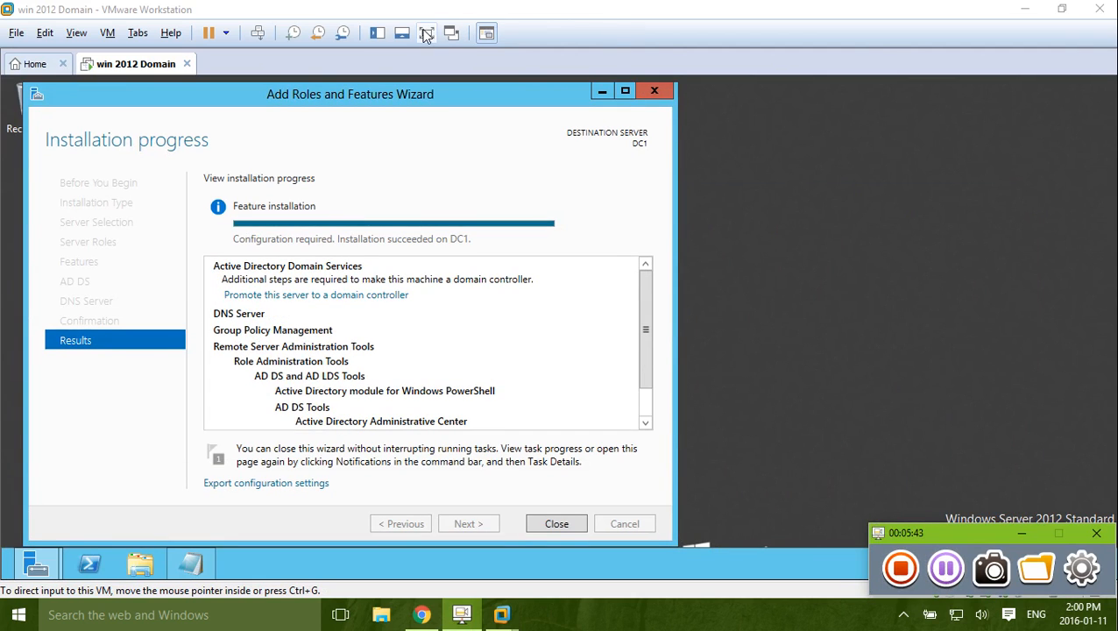
{"action": "left_click", "coordinate": [426, 33]}
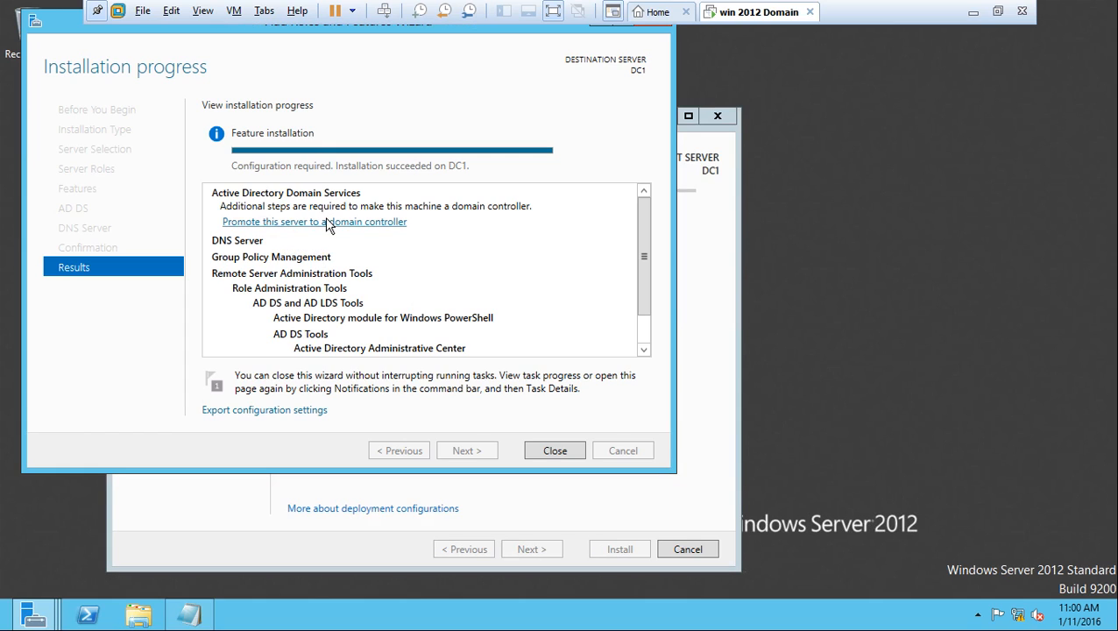
In the promotion of the server to a domain controller, add a new forest with the root domain name test.com.
{"action": "left_click", "coordinate": [321, 548]}
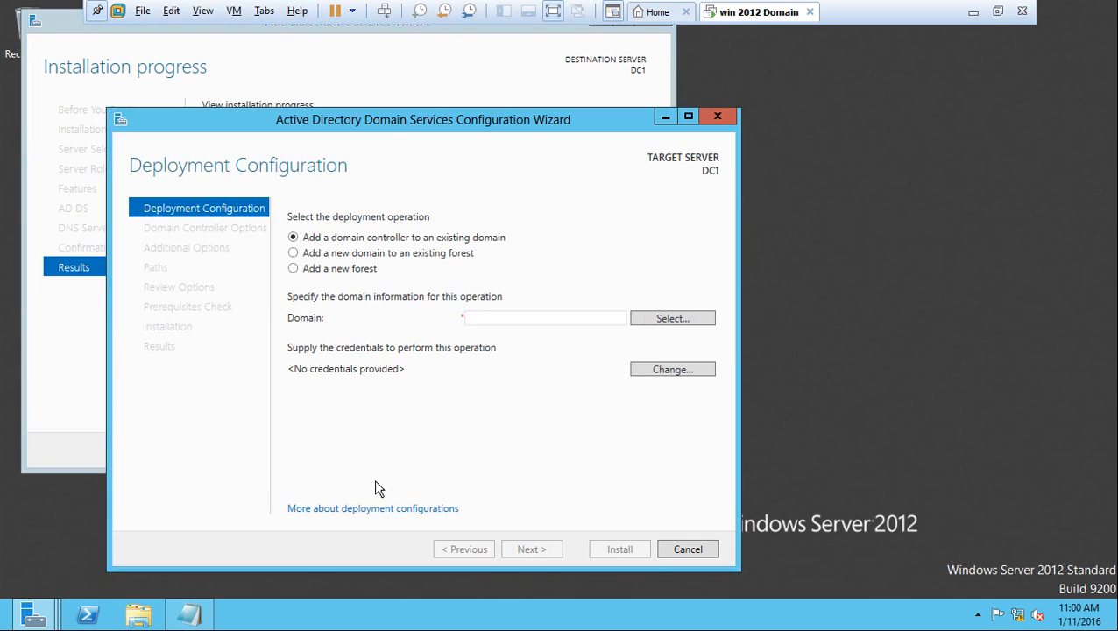
{"action": "left_click_drag", "start_coordinate": [396, 127], "coordinate": [568, 69]}
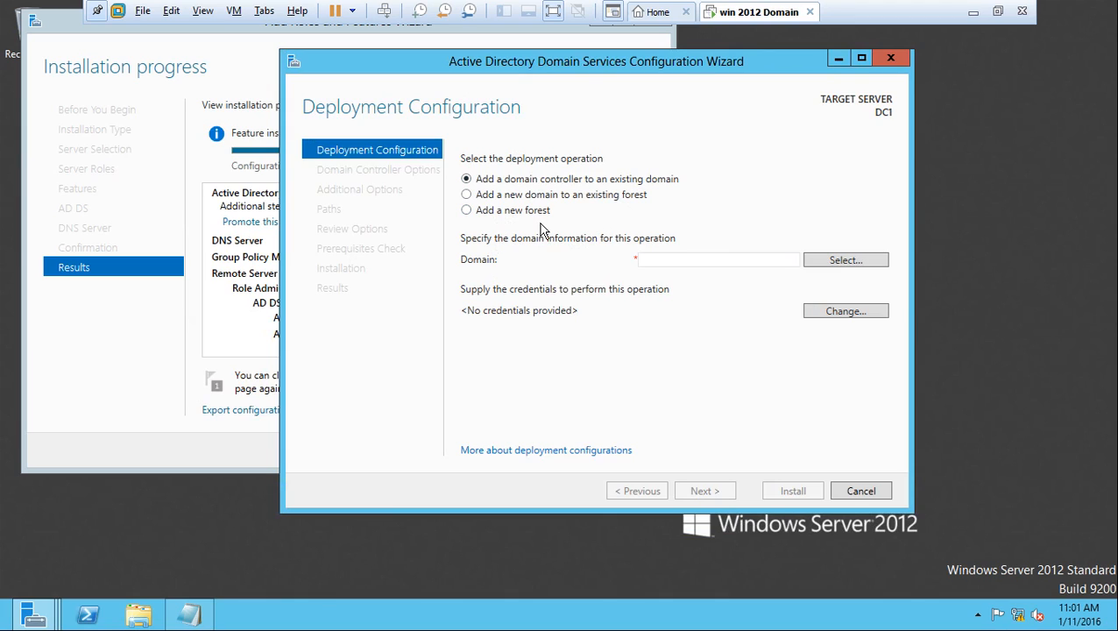
{"action": "left_click", "coordinate": [483, 215]}
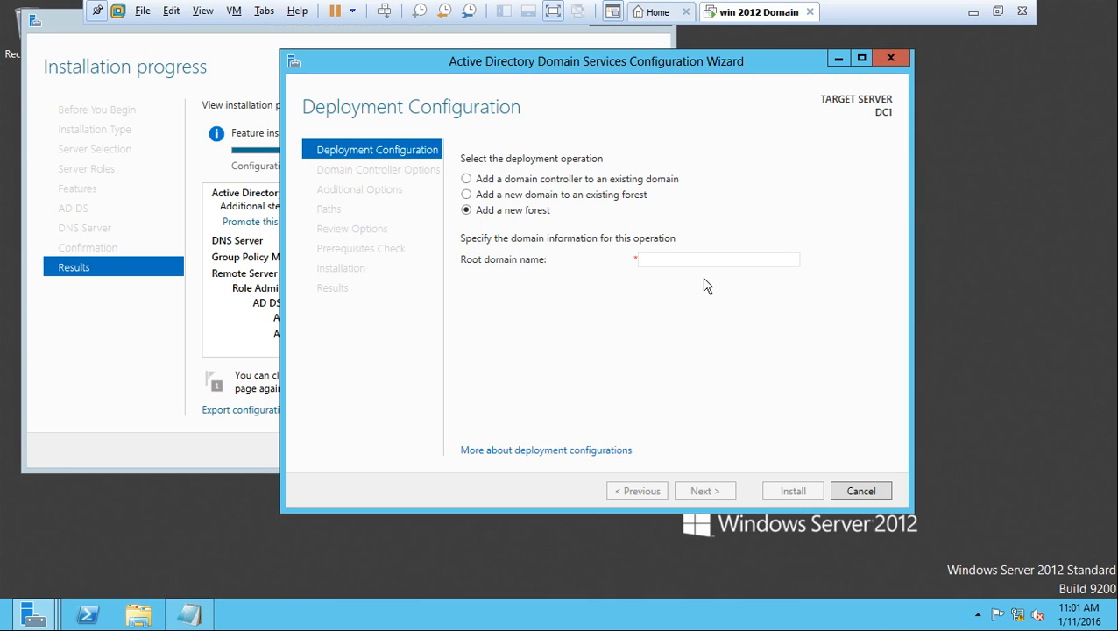
{"action": "left_click", "coordinate": [683, 260]}
{"action": "type", "text": "test.com"}
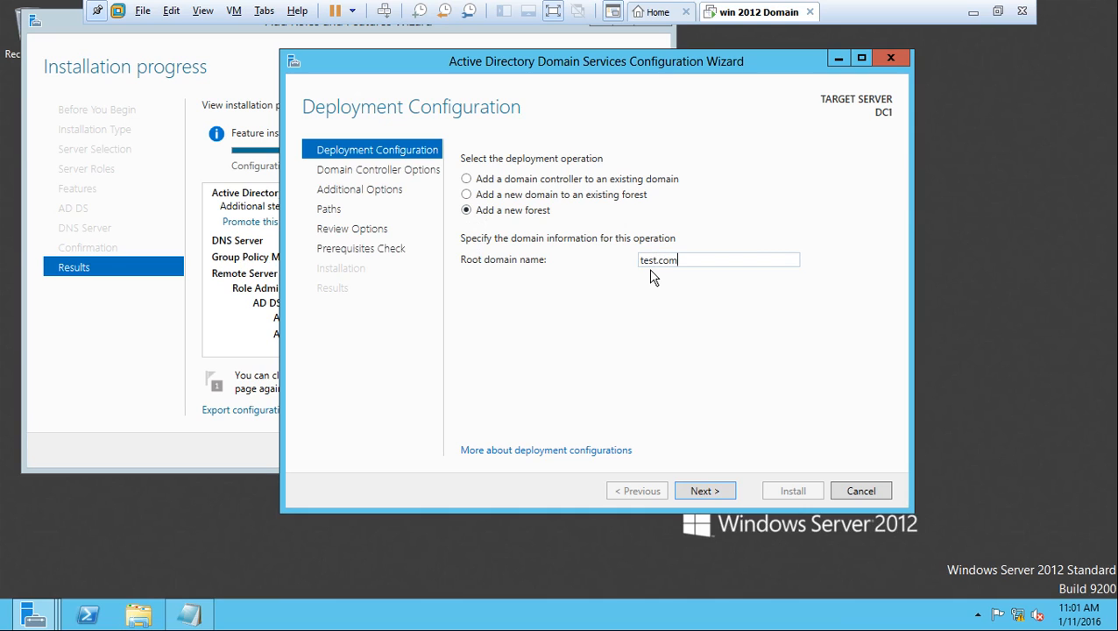
{"action": "left_click", "coordinate": [720, 490]}
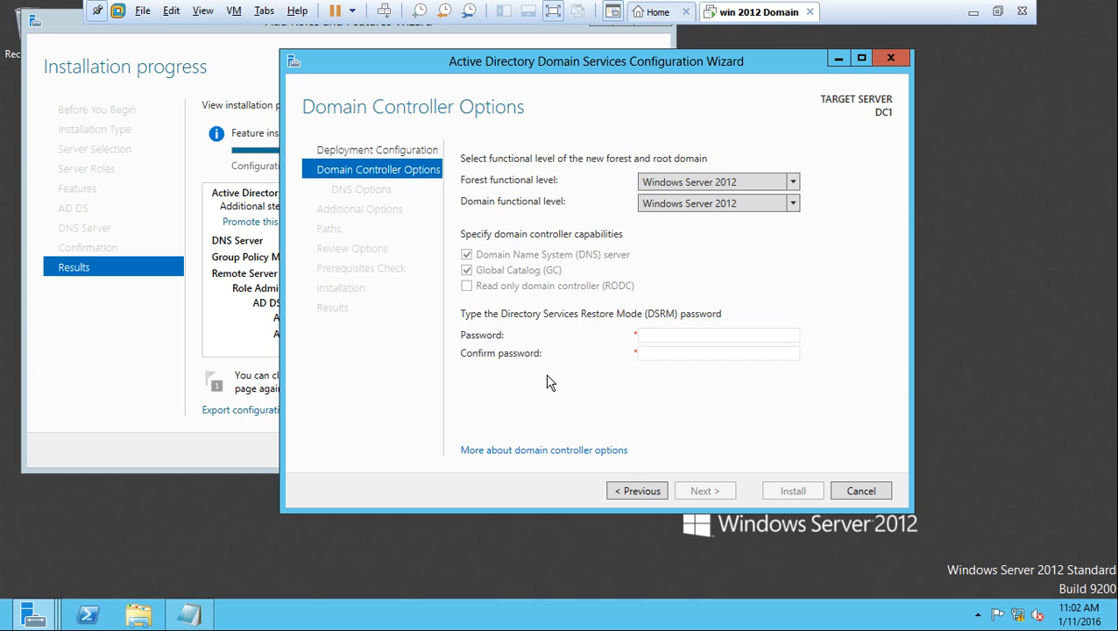
Enter and confirm the Directory Services Restore Mode password, keeping the Windows Server 2012 functional levels and default capabilities.
{"action": "left_click", "coordinate": [664, 338]}
{"action": "type", "text": "d"}
{"action": "key", "text": "Tab"}
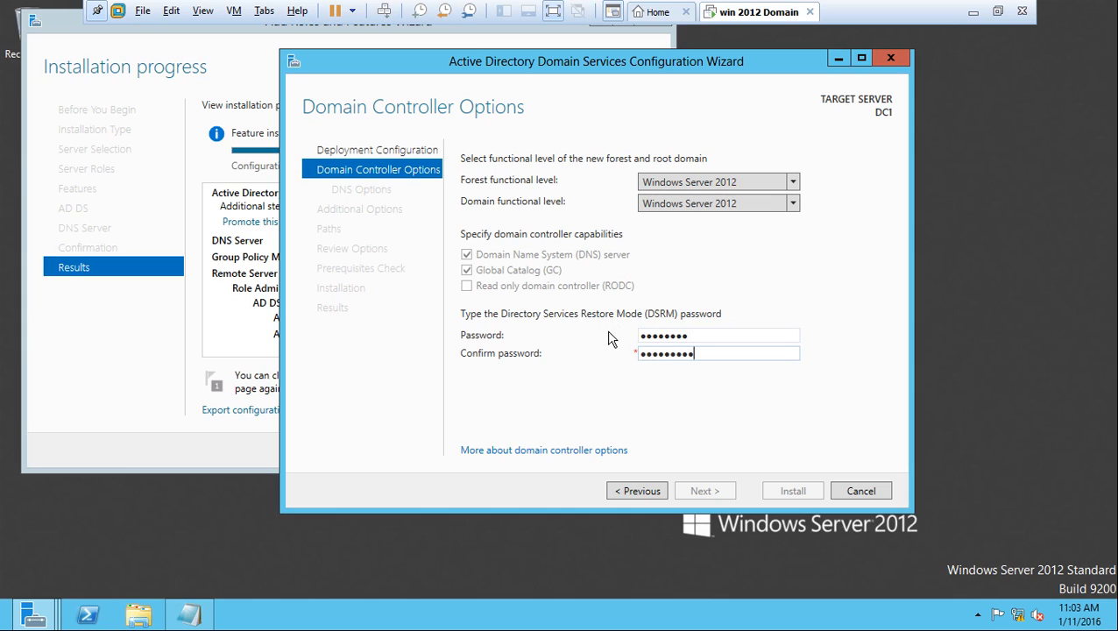
{"action": "key", "text": "shift+Tab"}
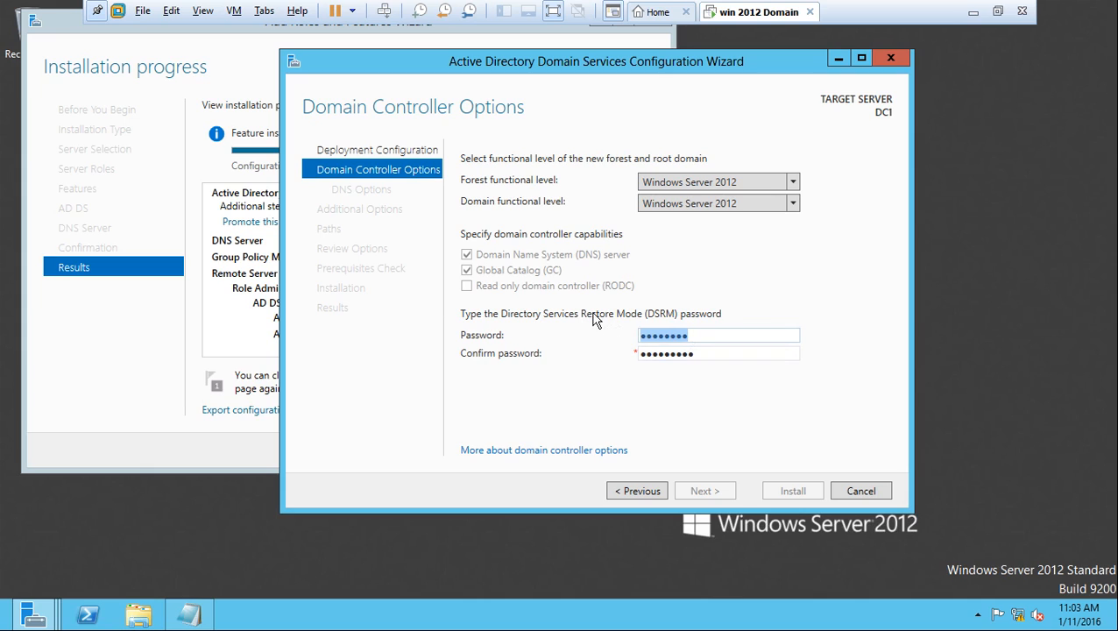
{"action": "type", "text": "P••••••••"}
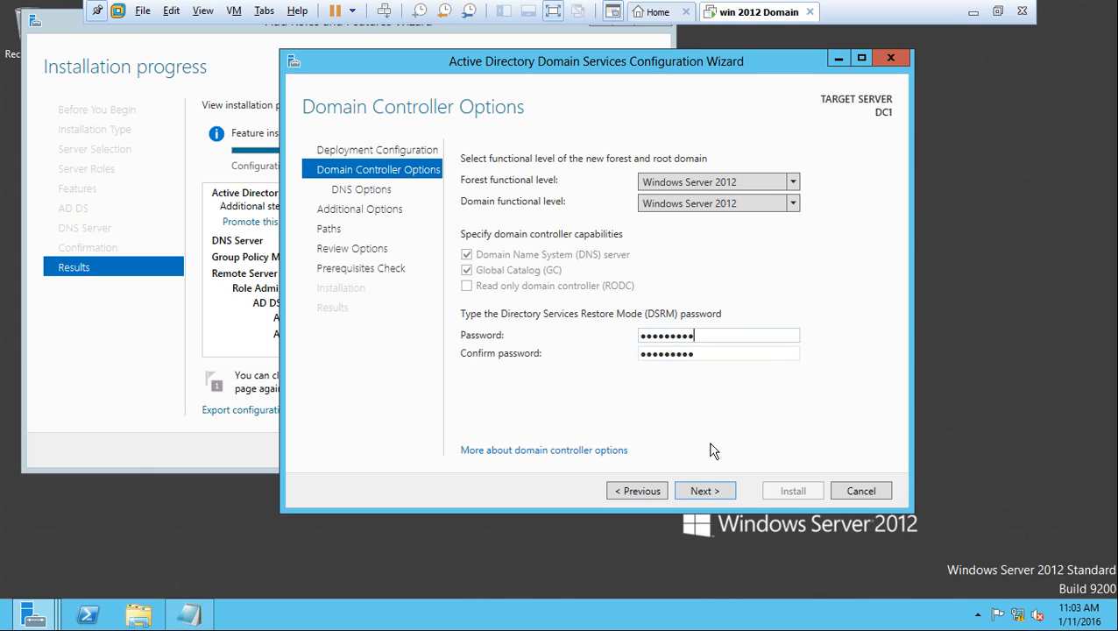
{"action": "left_click", "coordinate": [705, 492]}
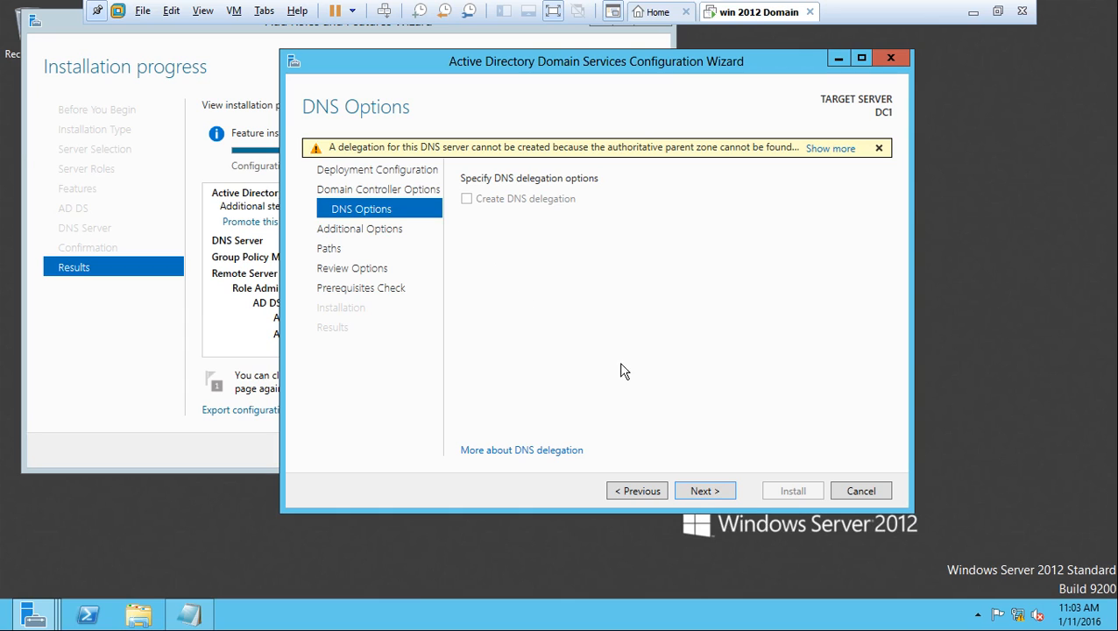
Accept the default DNS options, the NetBIOS domain name TEST, and the default database, log and SYSVOL folders.
{"action": "left_click", "coordinate": [708, 486]}
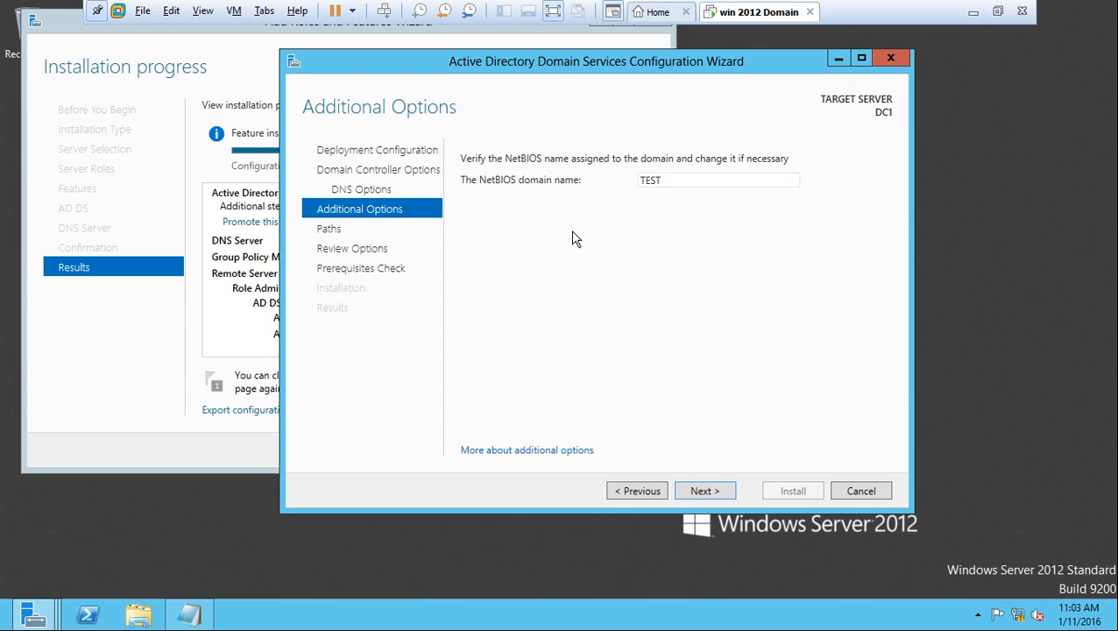
{"action": "left_click", "coordinate": [722, 484]}
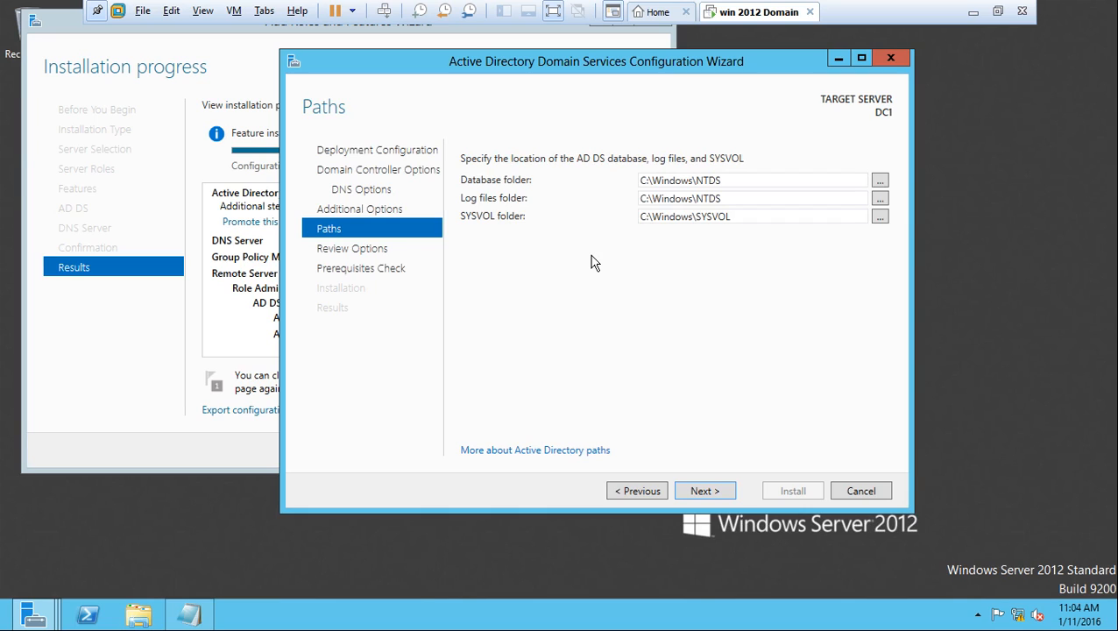
{"action": "left_click", "coordinate": [718, 489]}
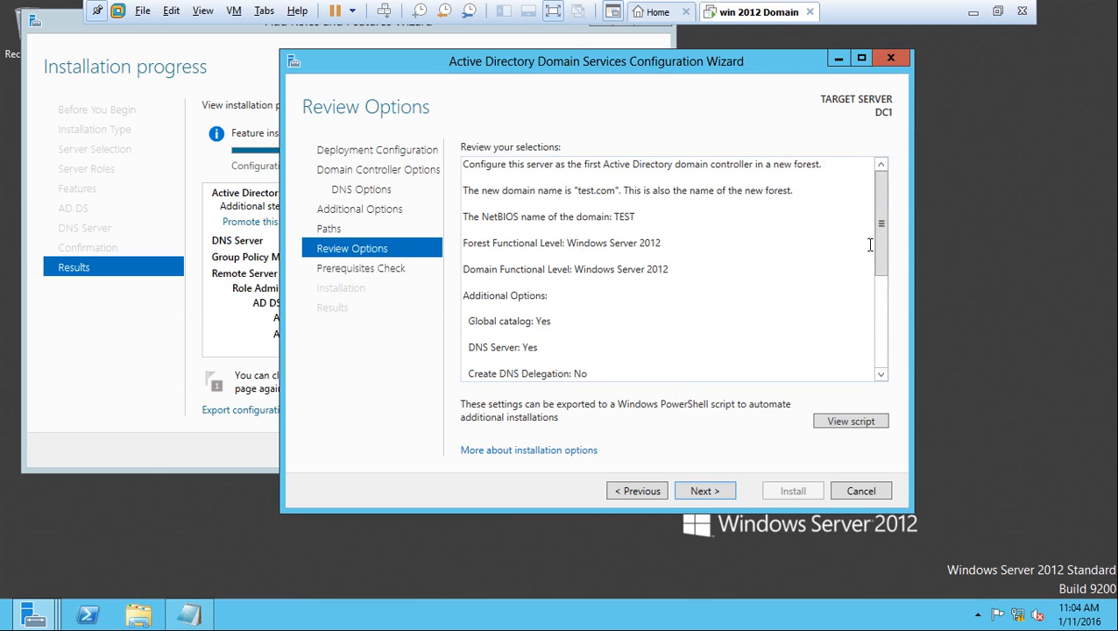
Review the domain controller selections and examine the generated PowerShell script for the AD DS deployment.
{"action": "mouse_move", "coordinate": [879, 224]}
{"action": "left_mouse_down"}
{"action": "mouse_move", "coordinate": [880, 340]}
{"action": "mouse_move", "coordinate": [880, 219]}
{"action": "left_mouse_up"}
{"action": "left_click", "coordinate": [837, 424]}
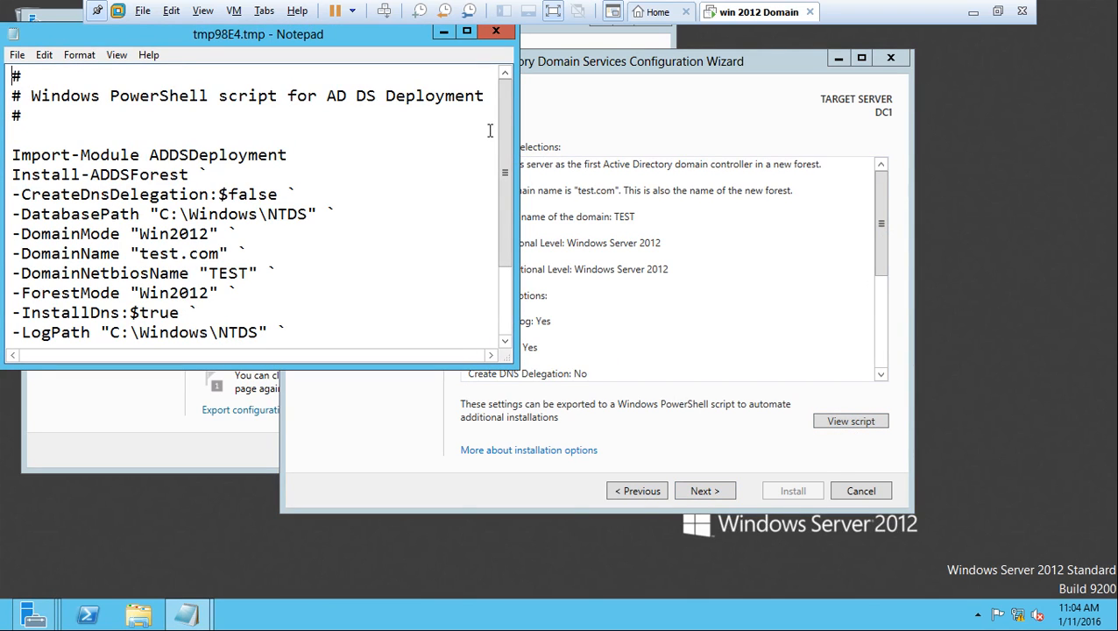
{"action": "mouse_move", "coordinate": [504, 117]}
{"action": "left_mouse_down"}
{"action": "mouse_move", "coordinate": [504, 196]}
{"action": "mouse_move", "coordinate": [504, 99]}
{"action": "left_mouse_up"}
{"action": "left_click_drag", "start_coordinate": [363, 35], "coordinate": [382, 83]}
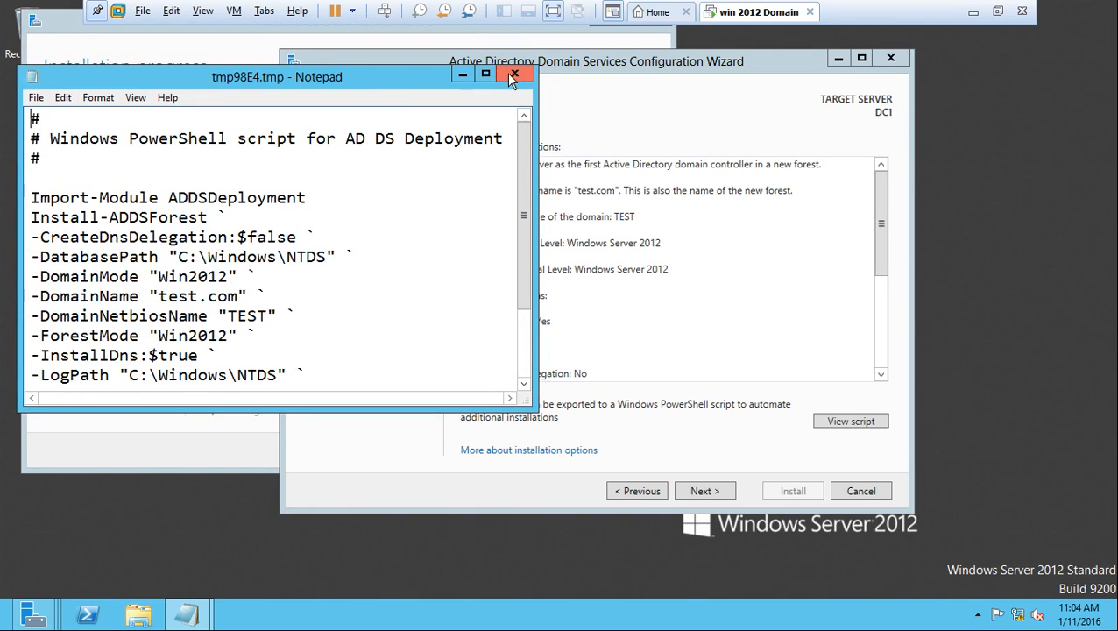
Close the generated PowerShell script and run the prerequisites check for the domain controller promotion.
{"action": "left_click", "coordinate": [514, 76]}
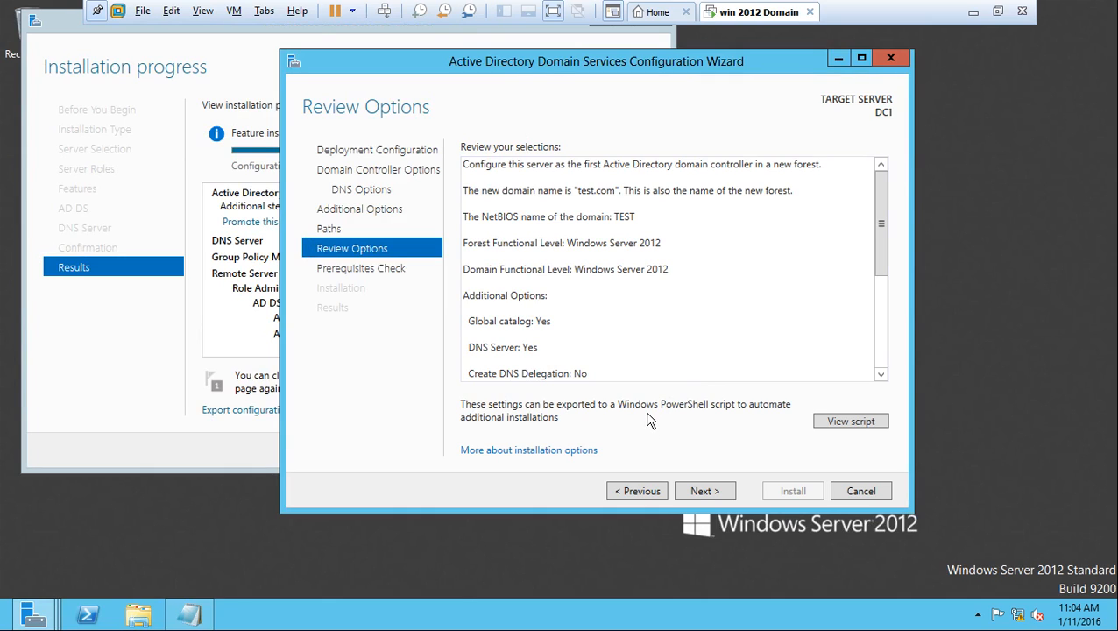
{"action": "left_click", "coordinate": [707, 491]}
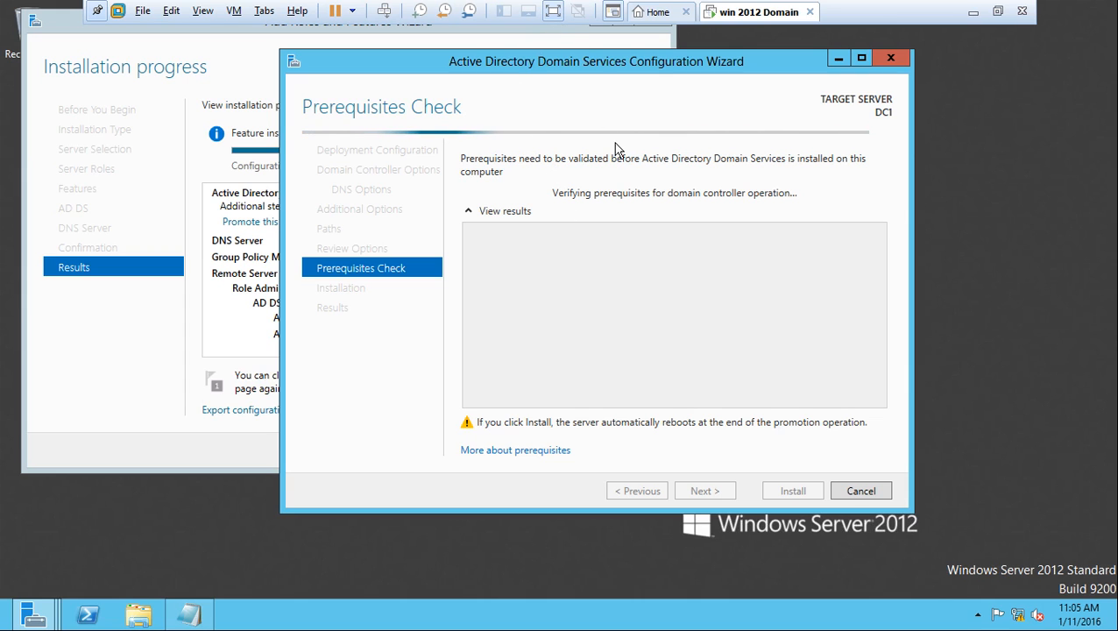
{"action": "left_click", "coordinate": [555, 13]}
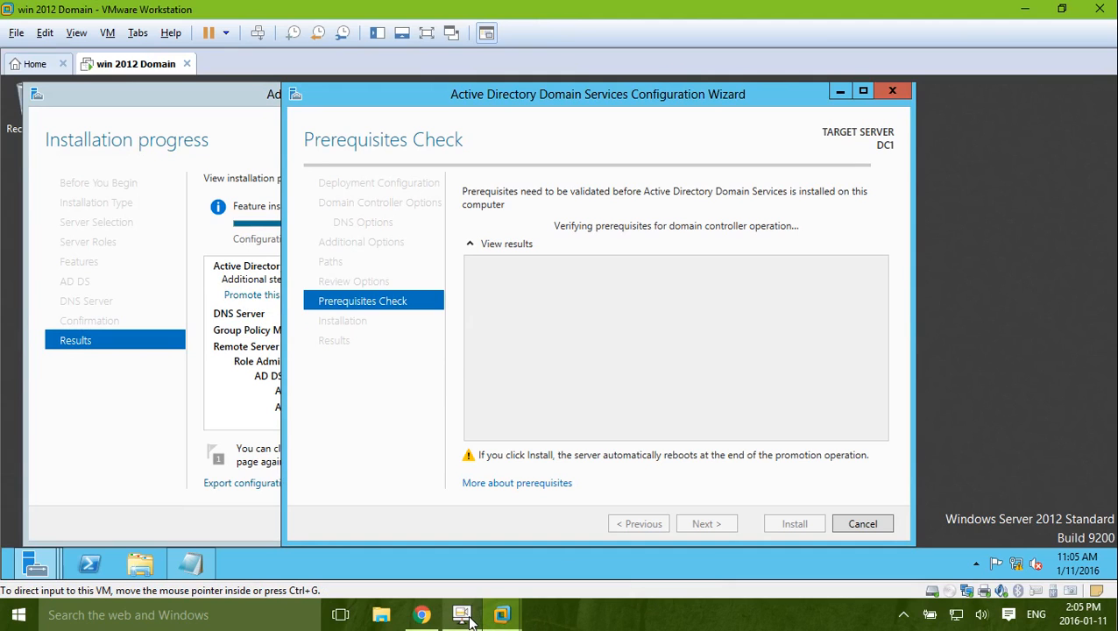
{"action": "left_click", "coordinate": [461, 615]}
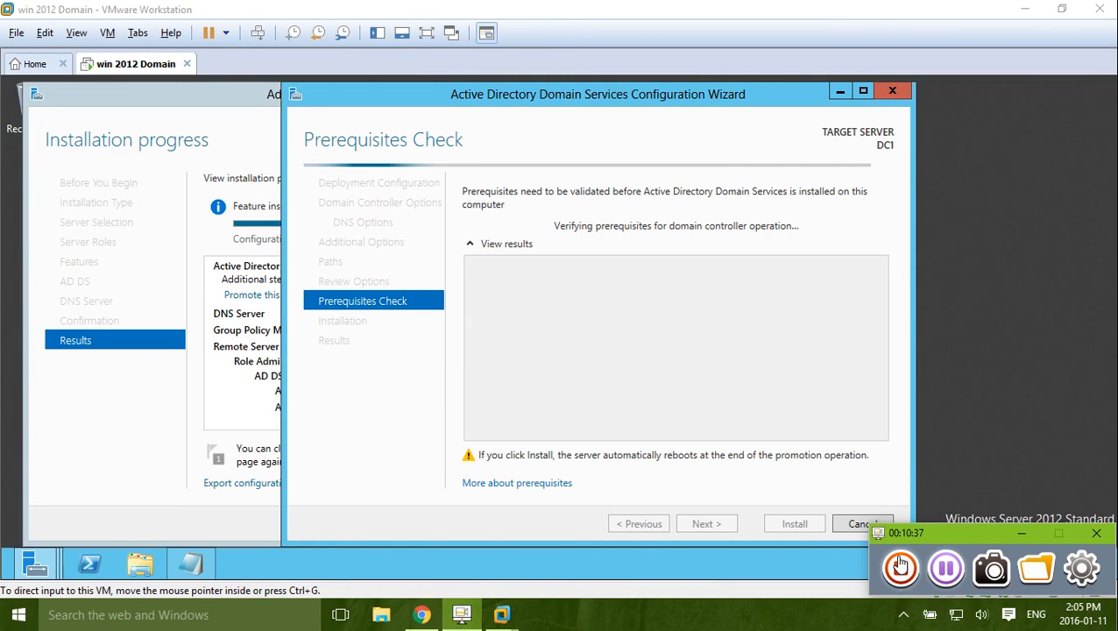
{"action": "left_click", "coordinate": [946, 570]}
{"action": "left_click", "coordinate": [430, 34]}
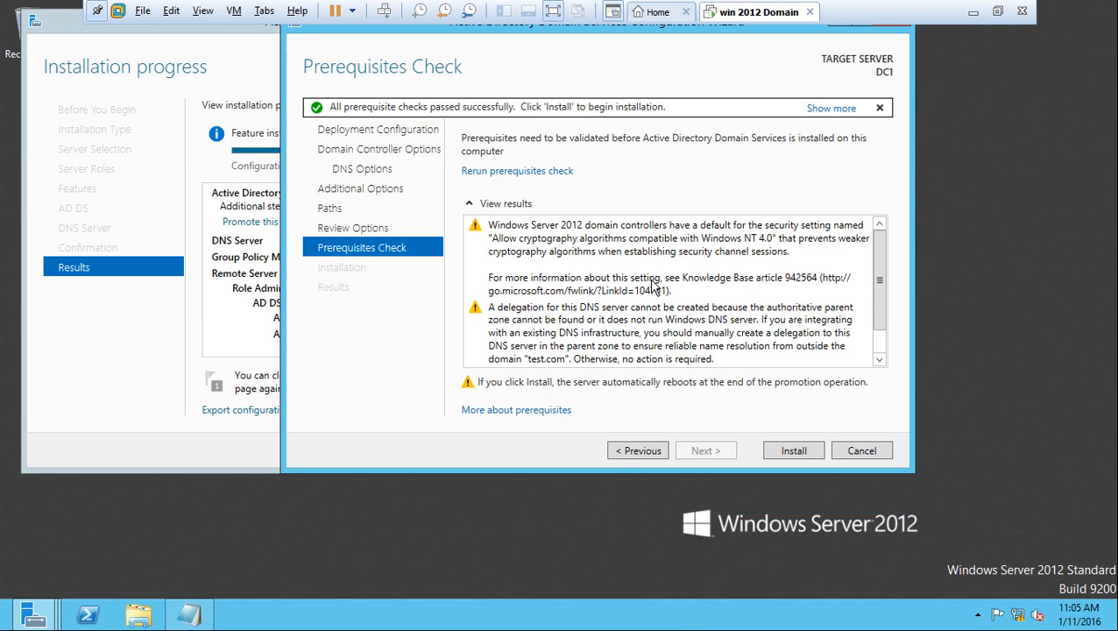
Review the prerequisites check results and start the domain controller installation.
{"action": "left_click_drag", "start_coordinate": [884, 297], "coordinate": [867, 267]}
{"action": "left_click_drag", "start_coordinate": [872, 248], "coordinate": [873, 291]}
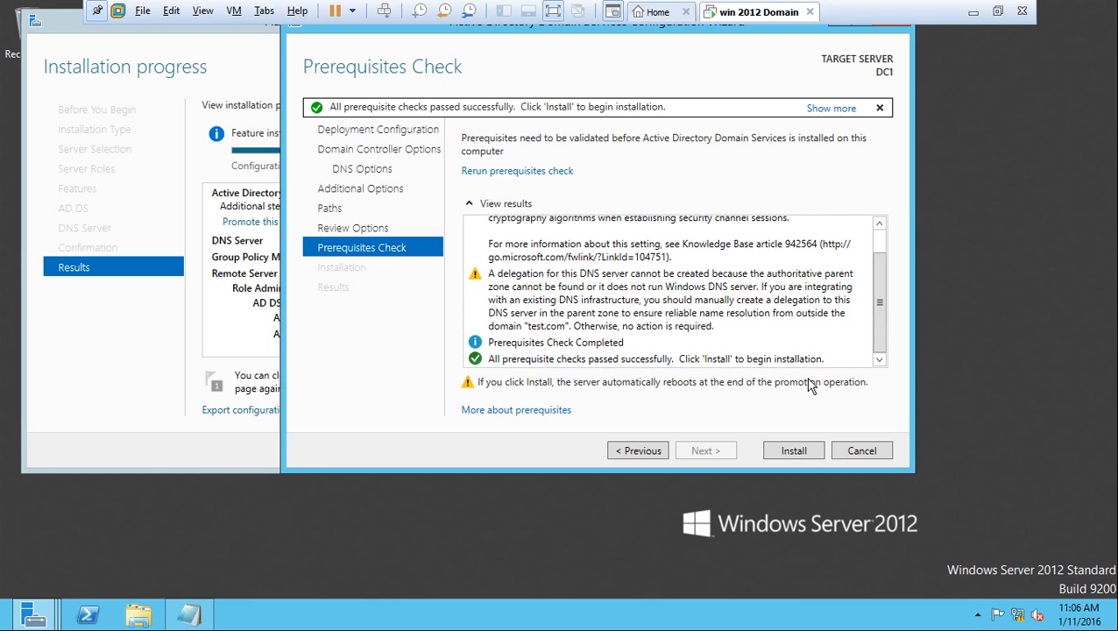
{"action": "left_click", "coordinate": [803, 451]}
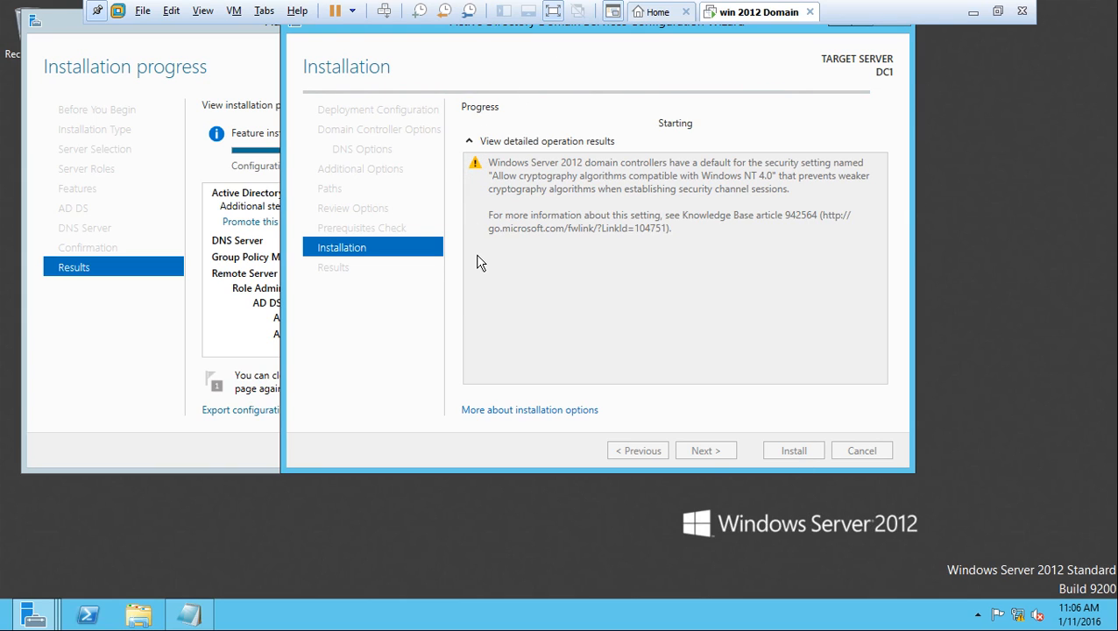
{"action": "mouse_move", "coordinate": [187, 618]}
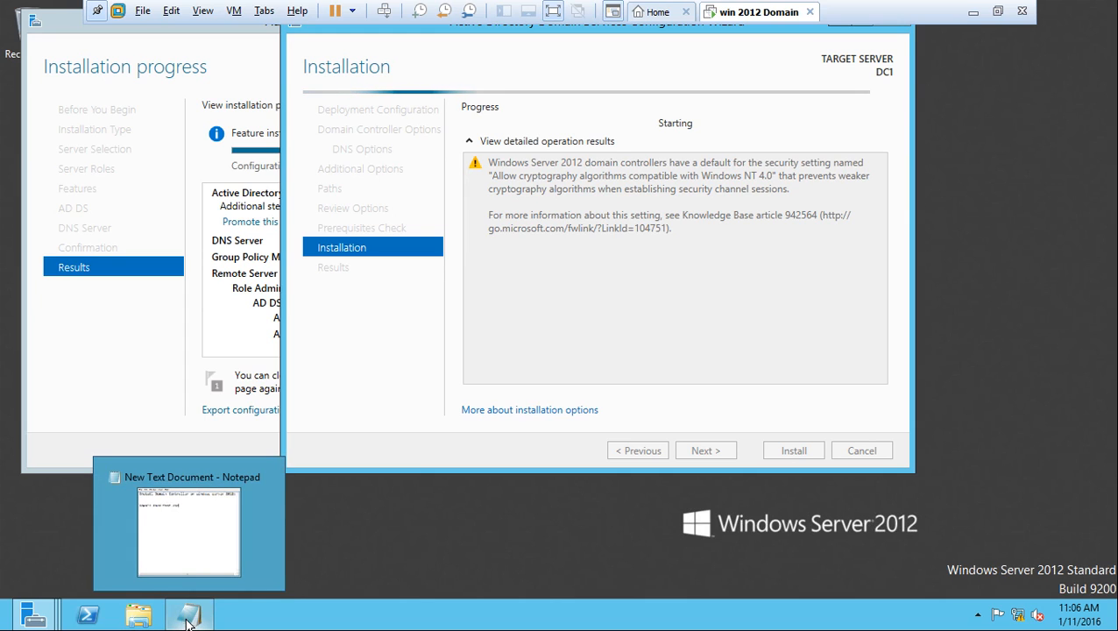
{"action": "left_click", "coordinate": [186, 618]}
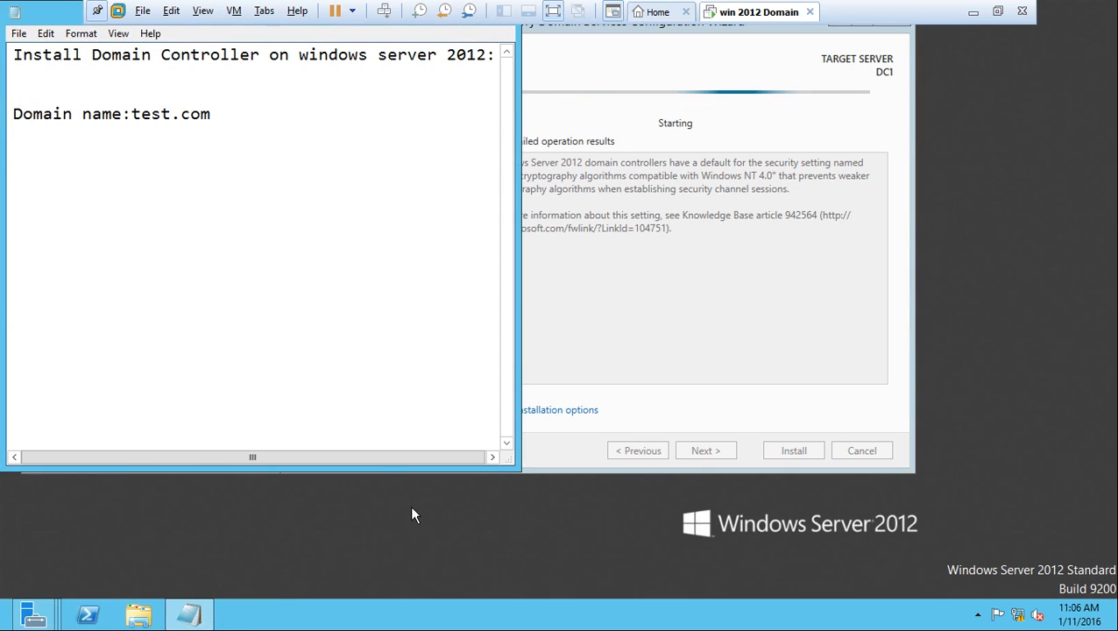
{"action": "left_click", "coordinate": [707, 85]}
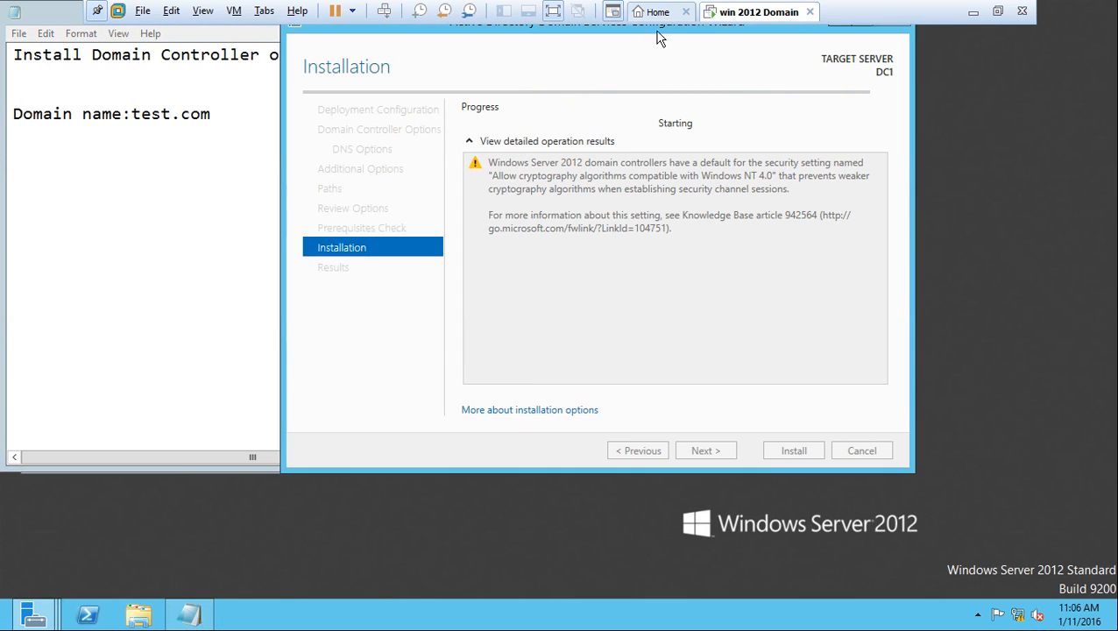
{"action": "left_click", "coordinate": [553, 11]}
{"action": "left_click", "coordinate": [461, 613]}
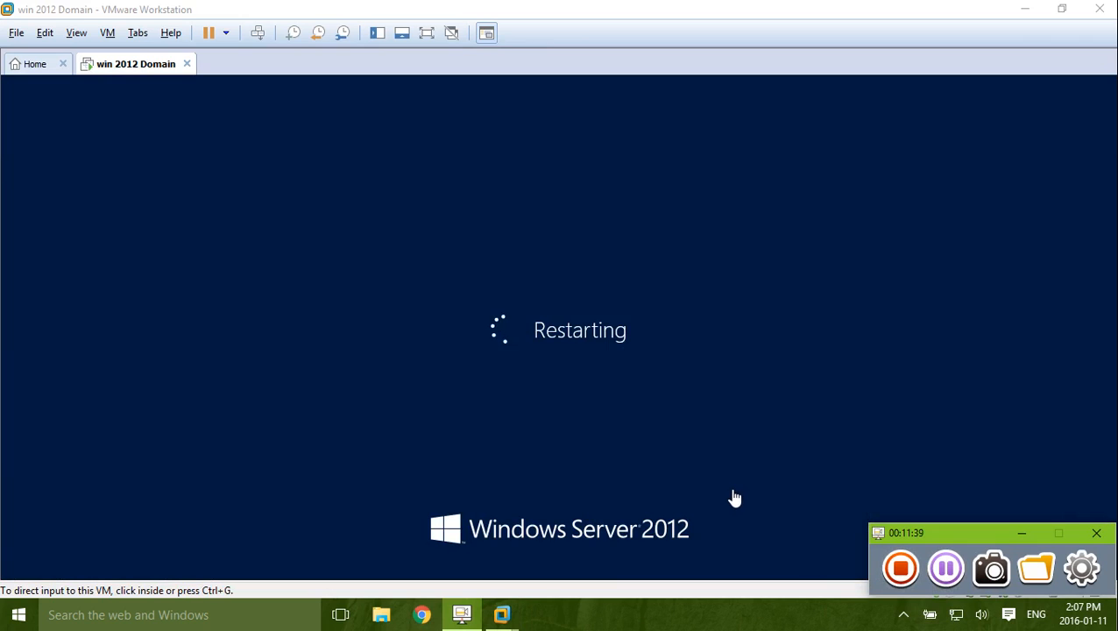
{"action": "left_click", "coordinate": [426, 33]}
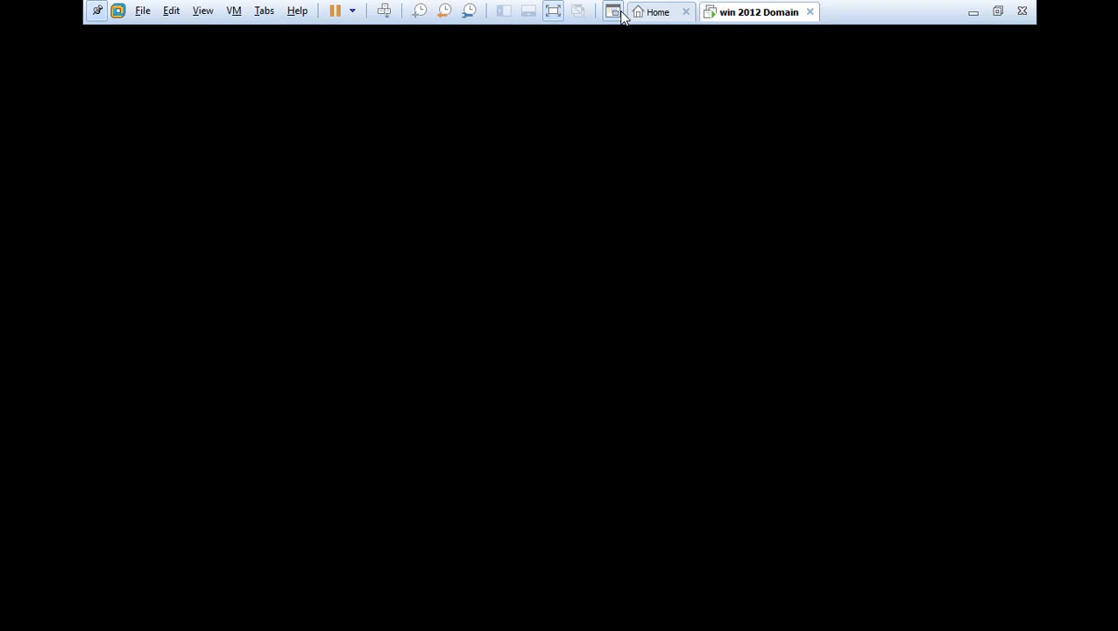
{"action": "left_click", "coordinate": [553, 12]}
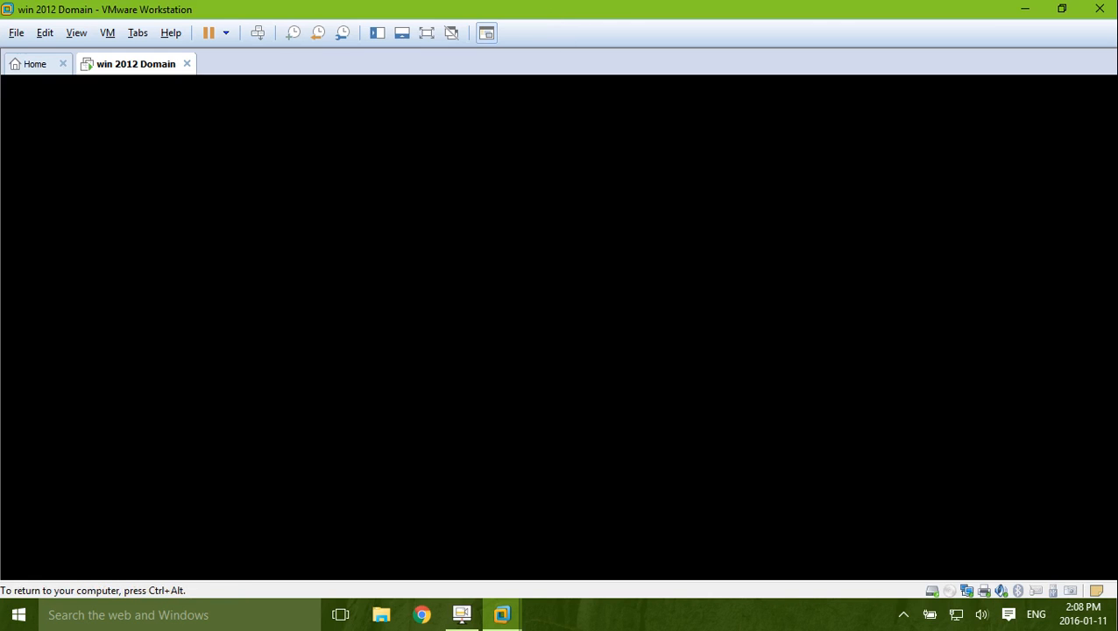
{"action": "left_click", "coordinate": [461, 614]}
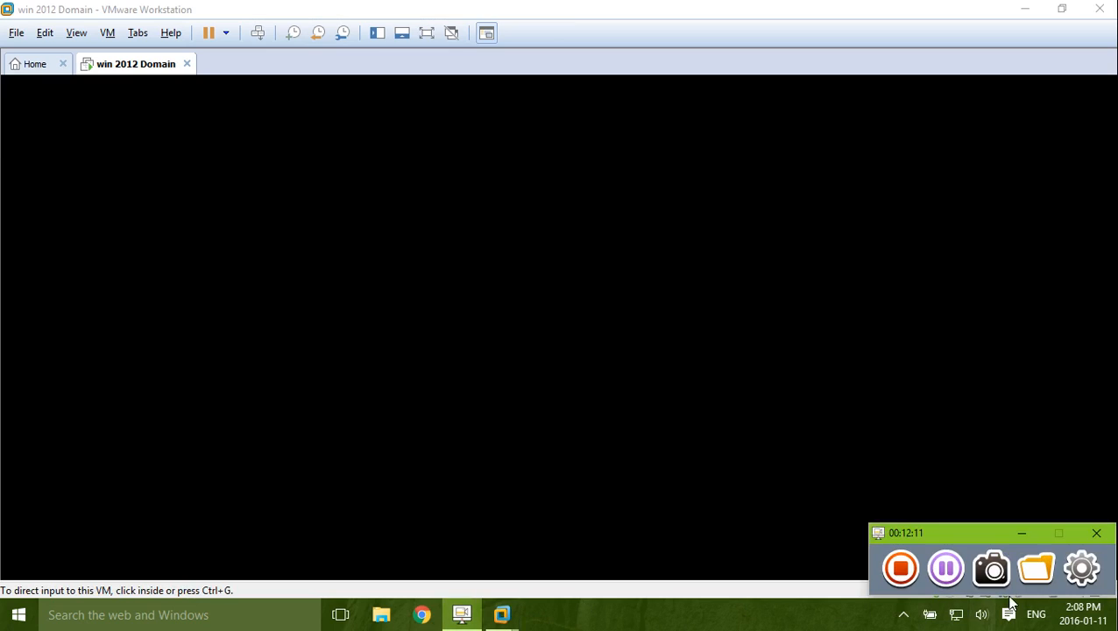
{"action": "left_click", "coordinate": [946, 567]}
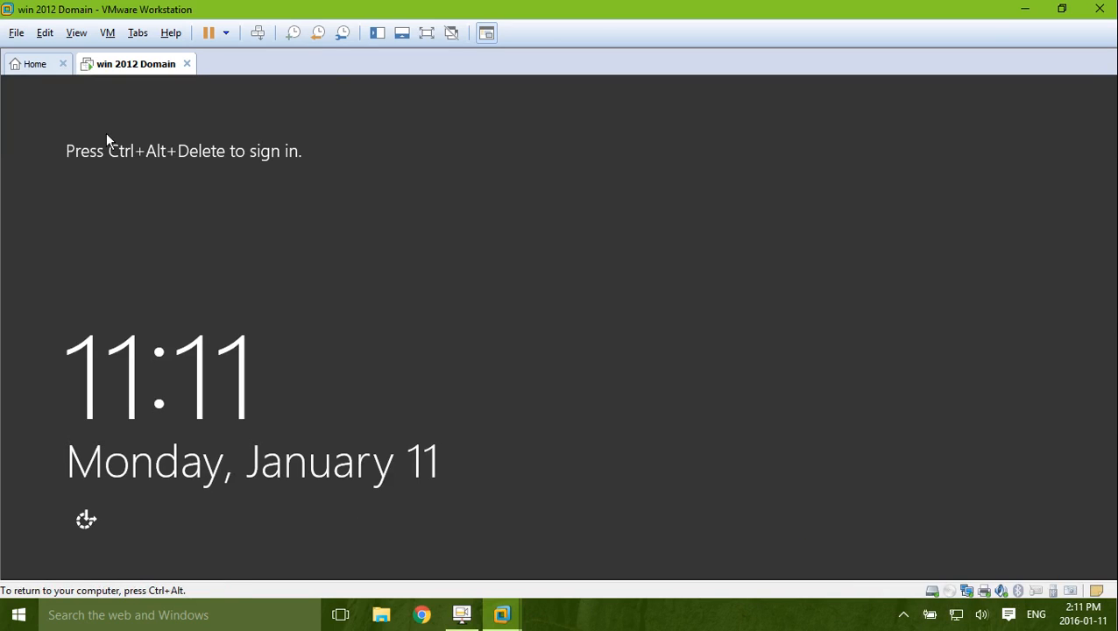
{"action": "left_click", "coordinate": [449, 33]}
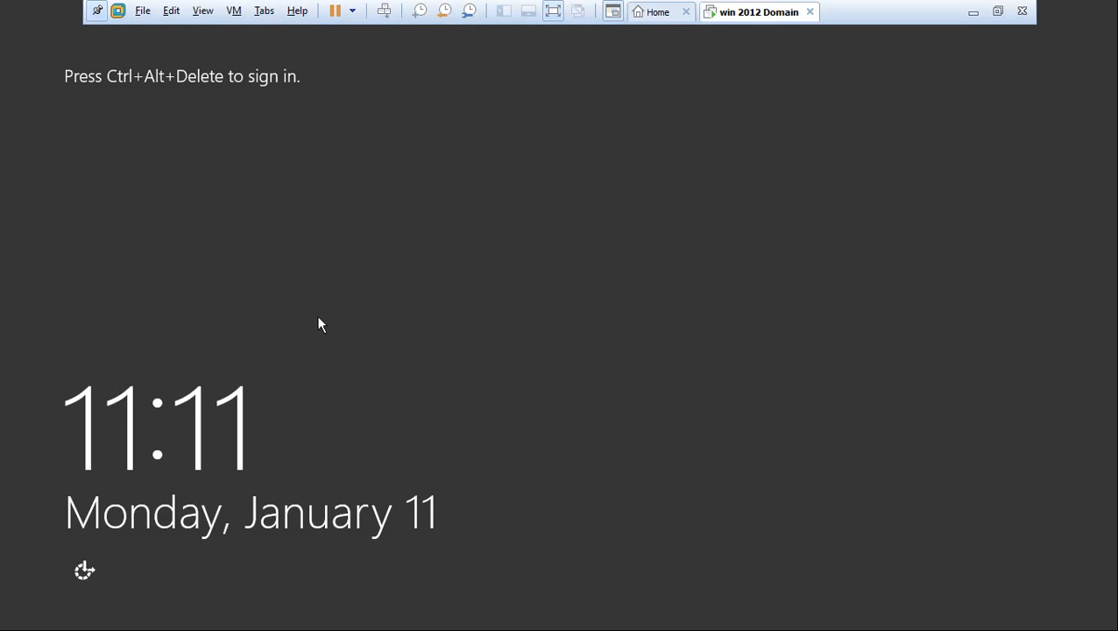
Sign in to the restarted server as TEST\Administrator, entering the account password.
{"action": "left_click", "coordinate": [383, 11]}
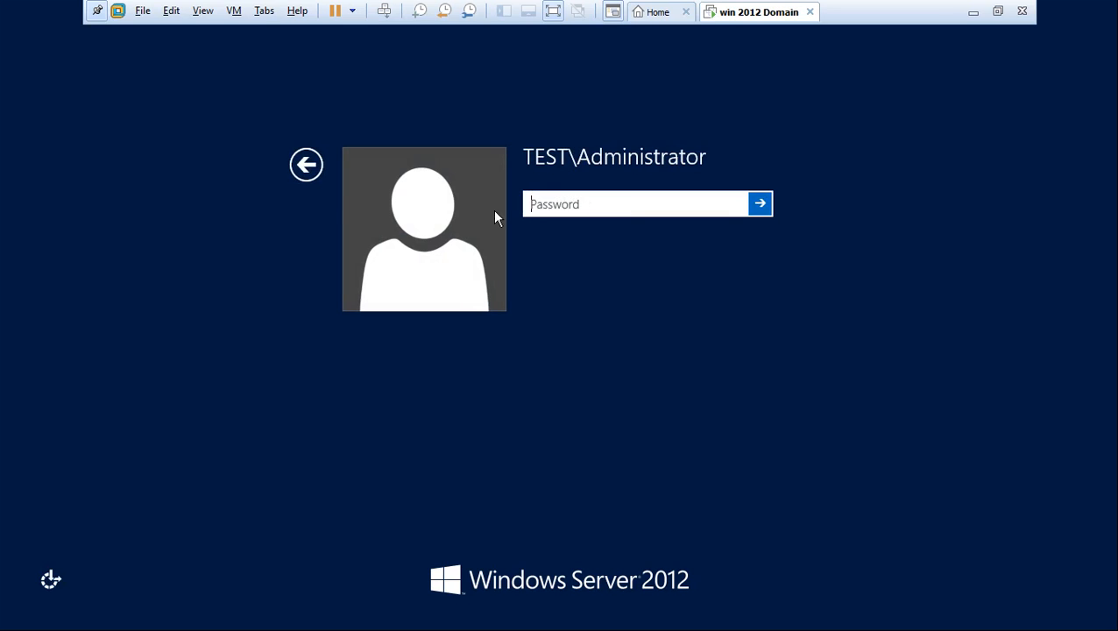
{"action": "left_click", "coordinate": [307, 165]}
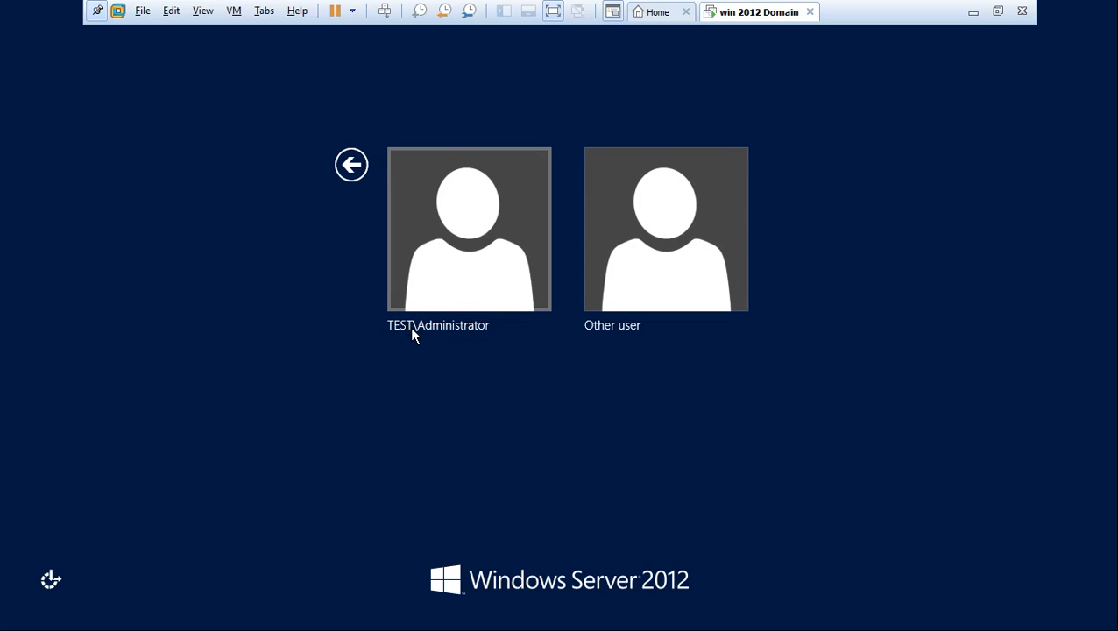
{"action": "left_click", "coordinate": [456, 273]}
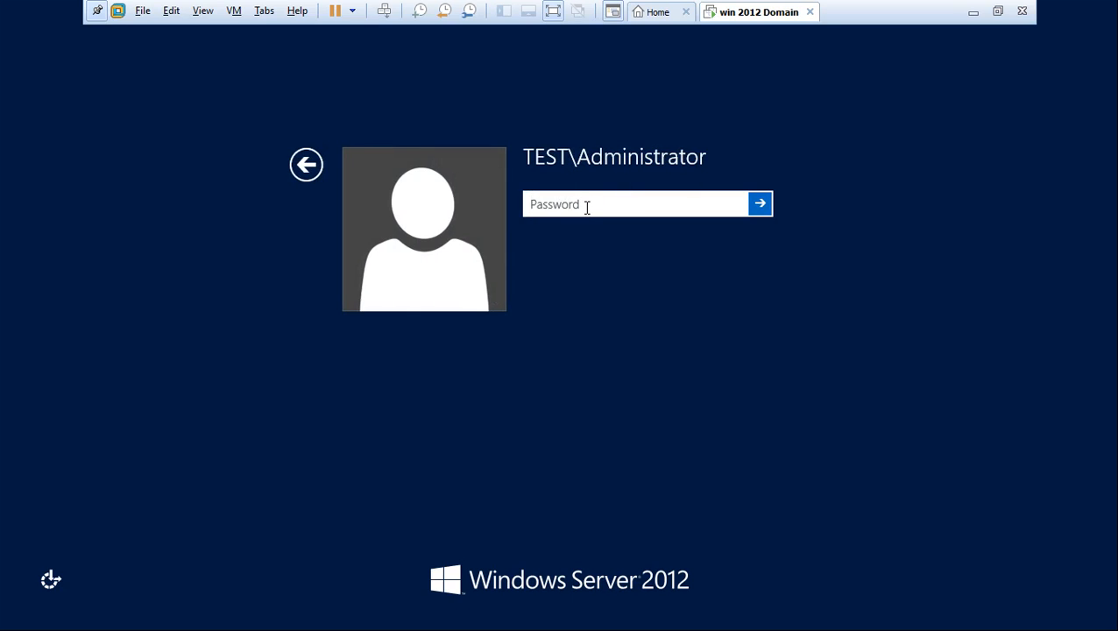
{"action": "type", "text": "*********"}
{"action": "key", "text": "Return"}
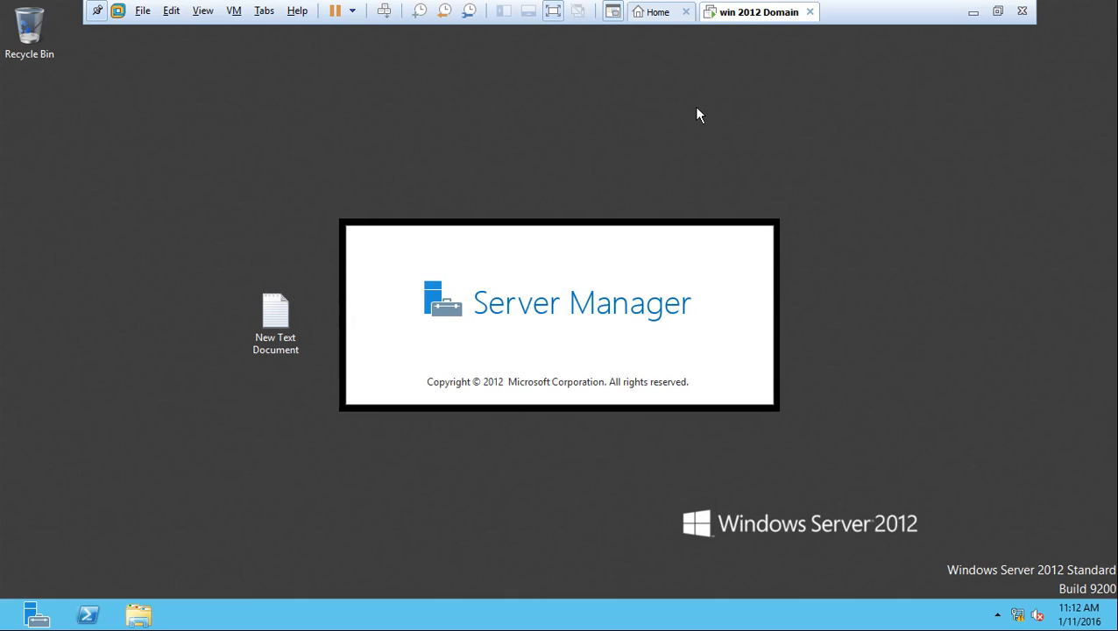
Examine the computer name and domain in the server's system properties, and minimize the windows opened for it.
{"action": "left_click", "coordinate": [138, 616]}
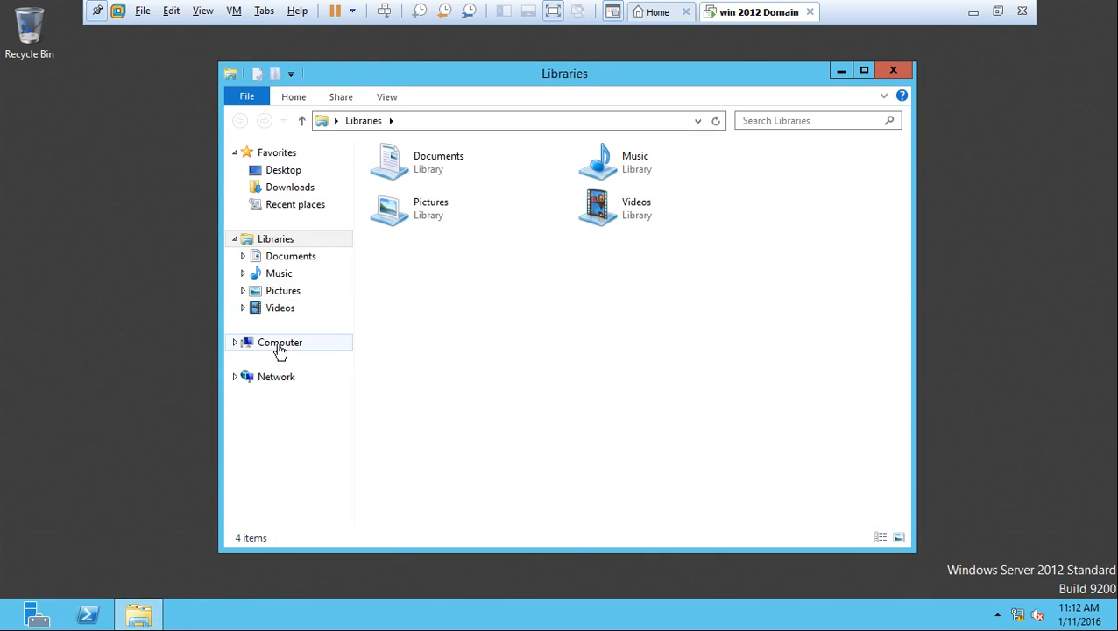
{"action": "right_click", "coordinate": [278, 351]}
{"action": "left_click", "coordinate": [352, 535]}
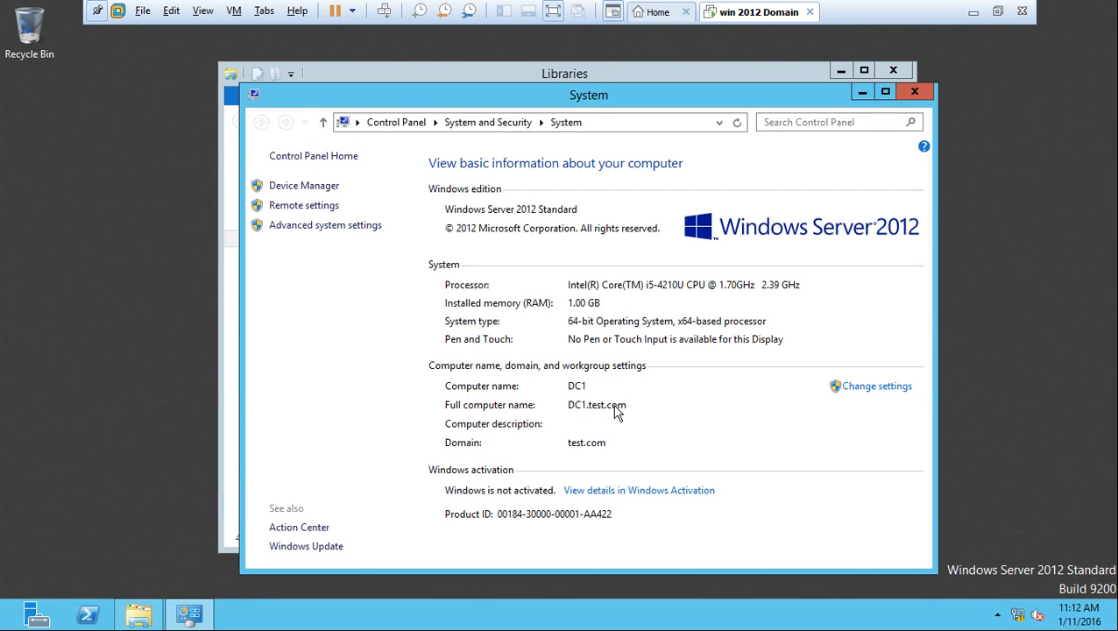
{"action": "left_click", "coordinate": [860, 92]}
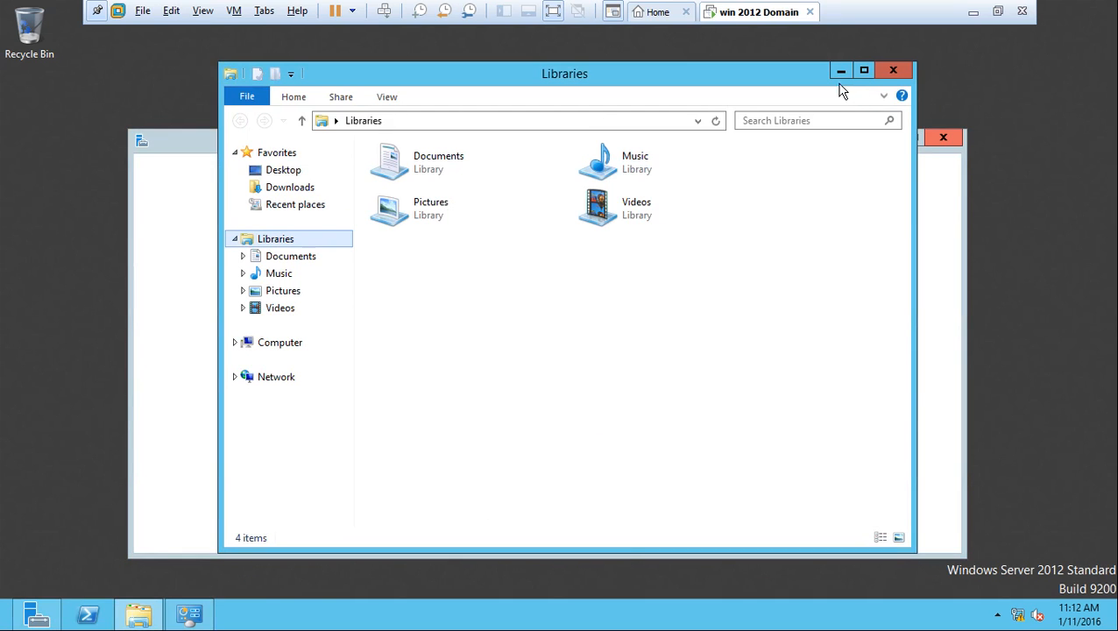
{"action": "left_click", "coordinate": [840, 70]}
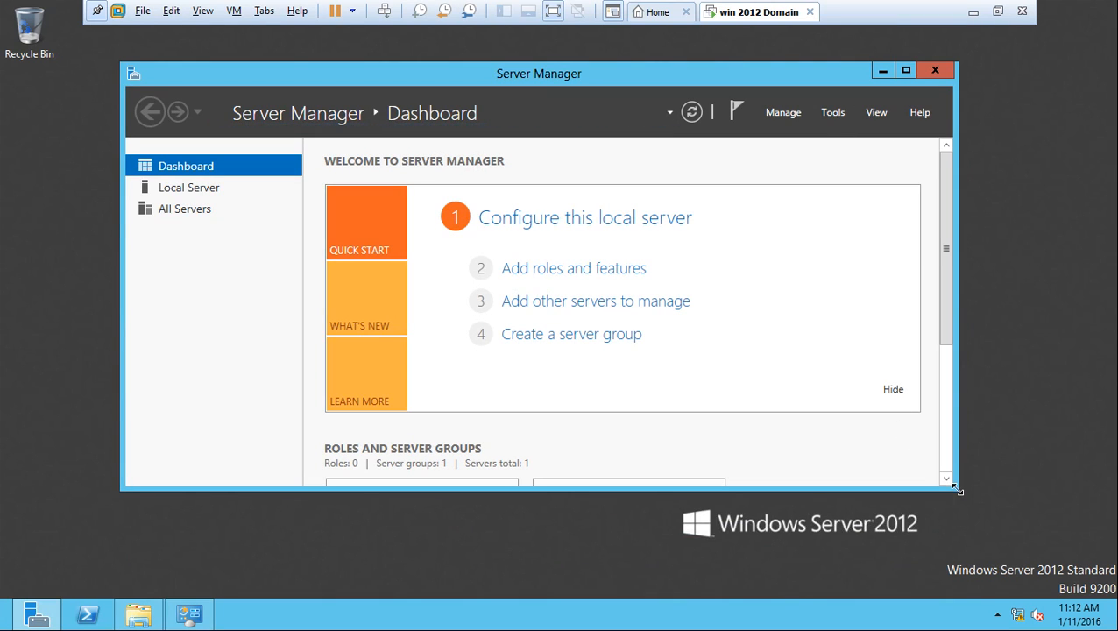
Enlarge the Server Manager window and open the DNS management console.
{"action": "left_click_drag", "start_coordinate": [958, 488], "coordinate": [1023, 590]}
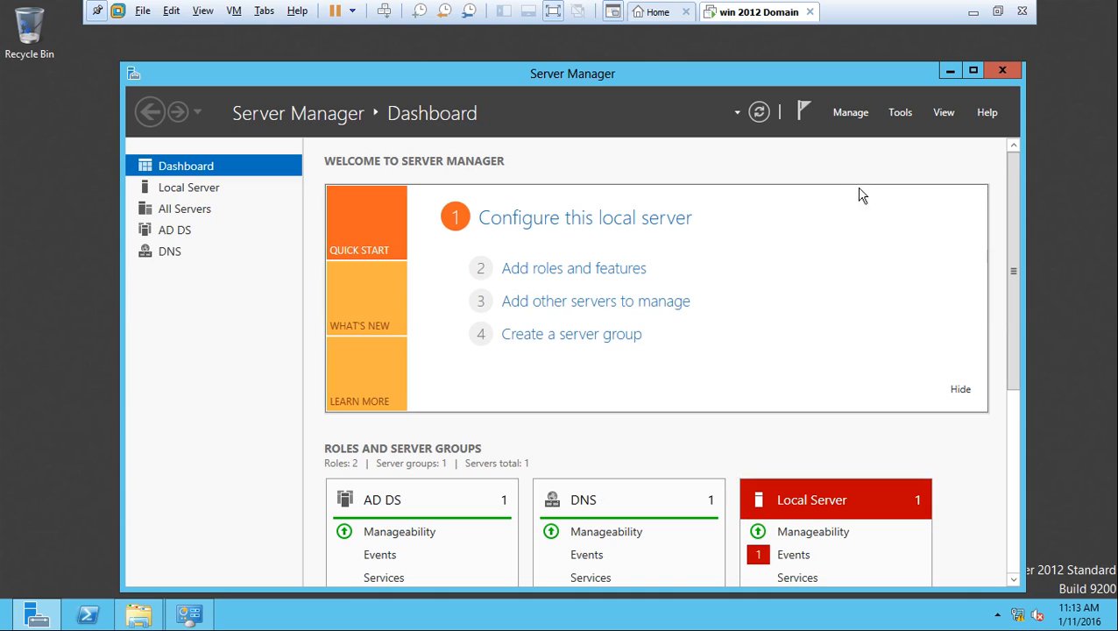
{"action": "left_click", "coordinate": [902, 115]}
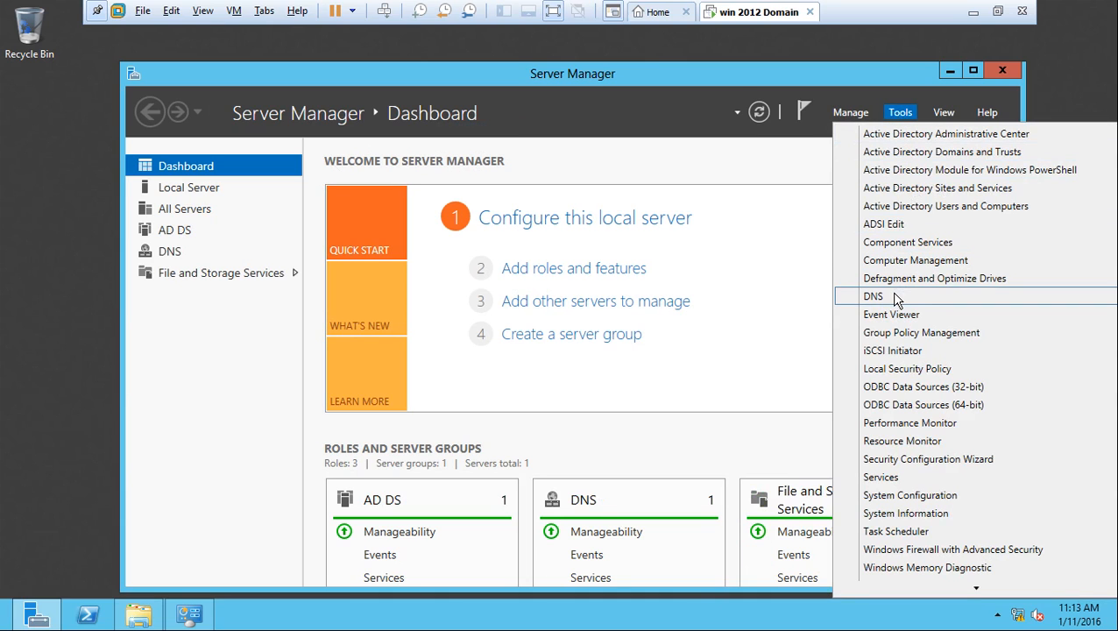
{"action": "left_click", "coordinate": [894, 296]}
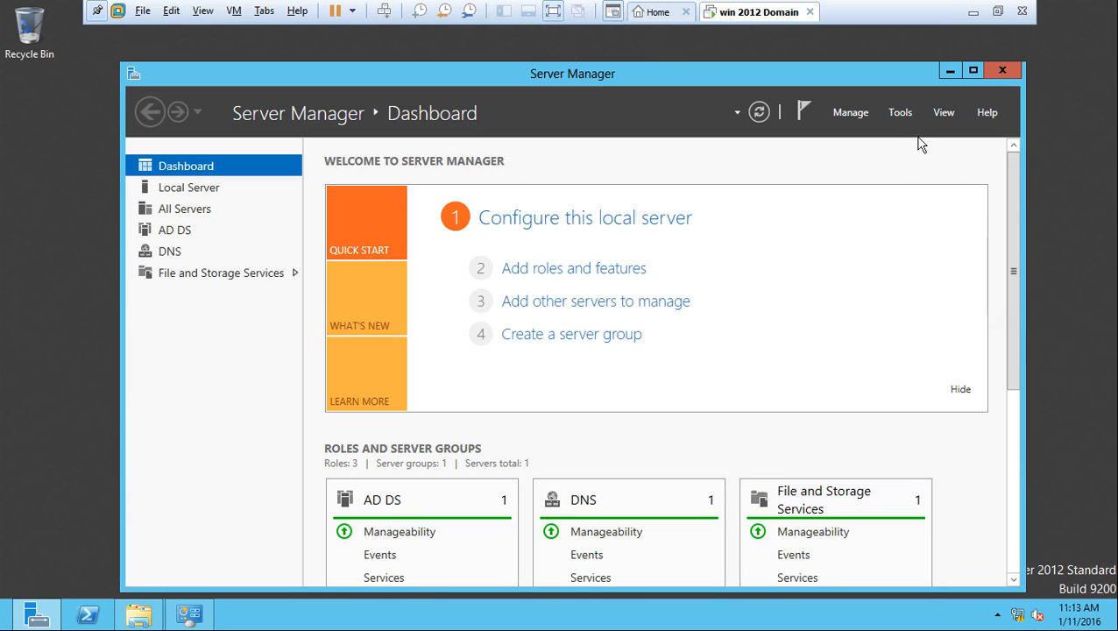
Open Active Directory Users and Computers and examine the Domain Controllers container of test.com.
{"action": "left_click", "coordinate": [900, 115]}
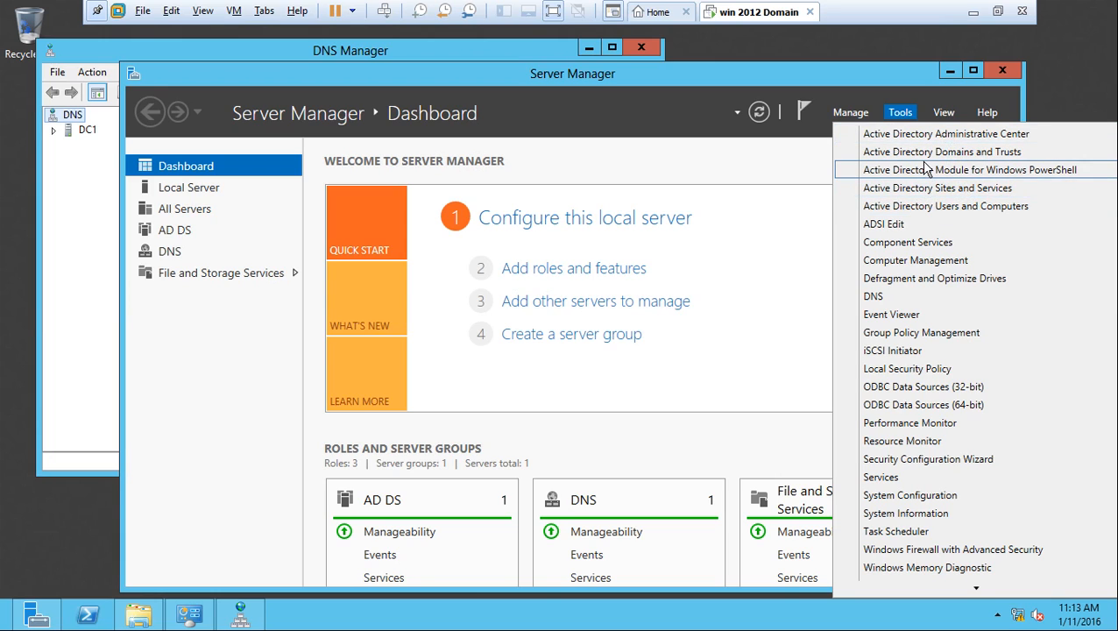
{"action": "left_click", "coordinate": [931, 207]}
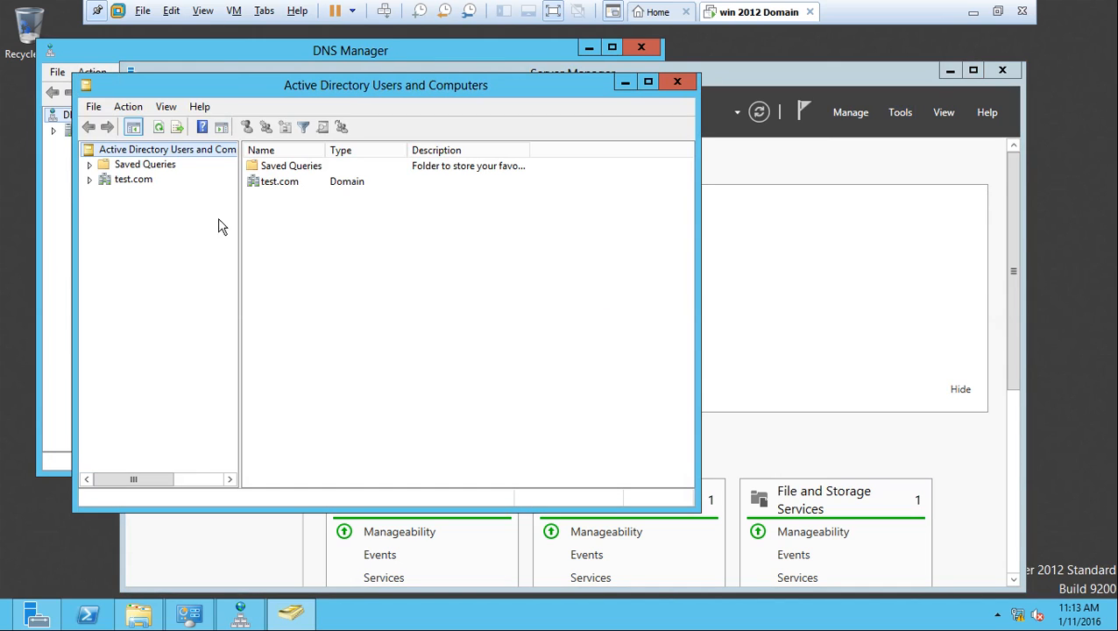
{"action": "left_click", "coordinate": [88, 179]}
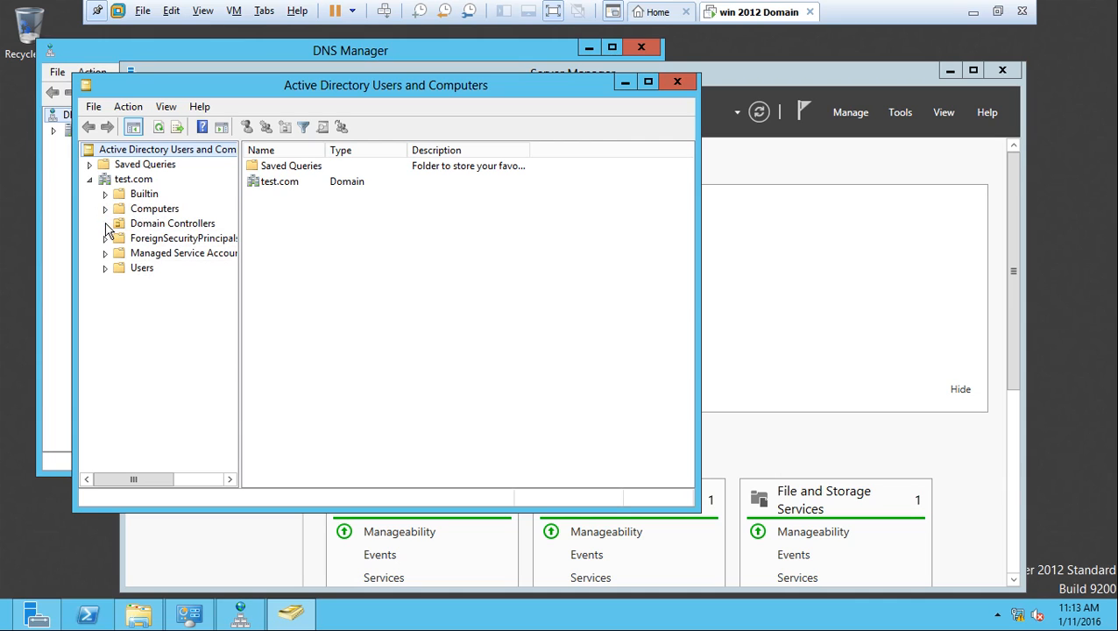
{"action": "left_click", "coordinate": [133, 224]}
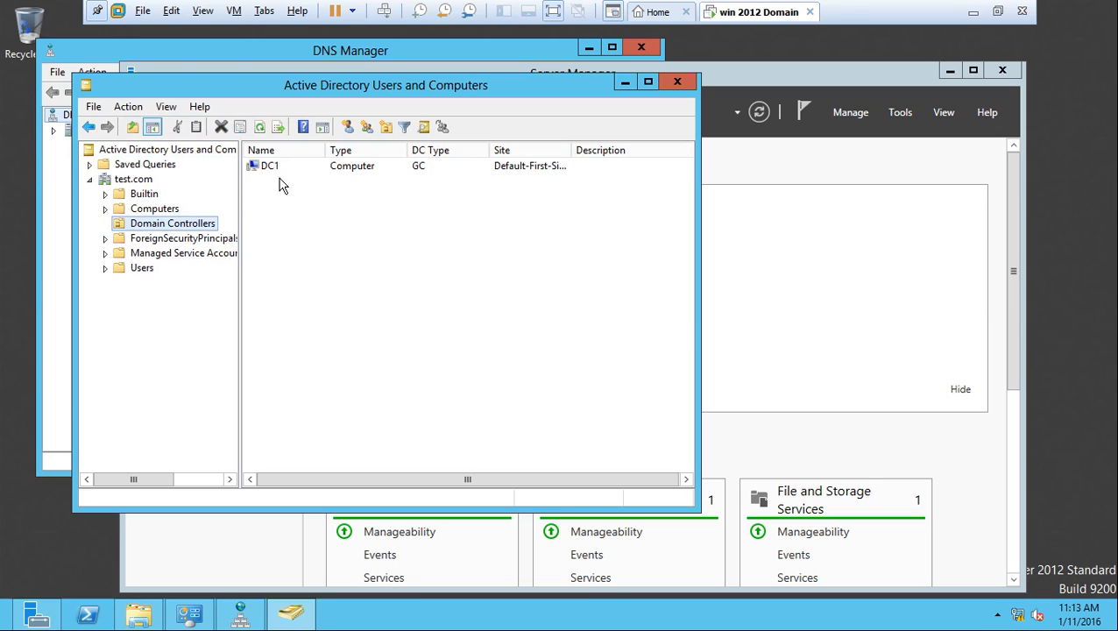
In an enlarged DNS Manager, examine DC1's forward lookup zone test.com and its dc1 host record.
{"action": "left_click", "coordinate": [98, 60]}
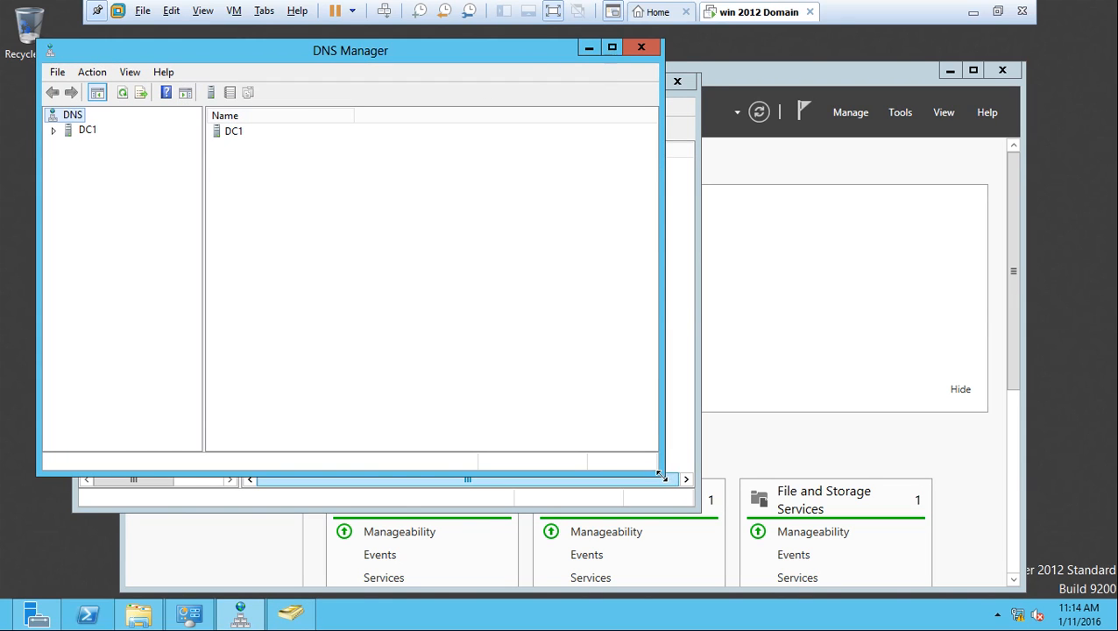
{"action": "left_click_drag", "start_coordinate": [662, 474], "coordinate": [935, 574]}
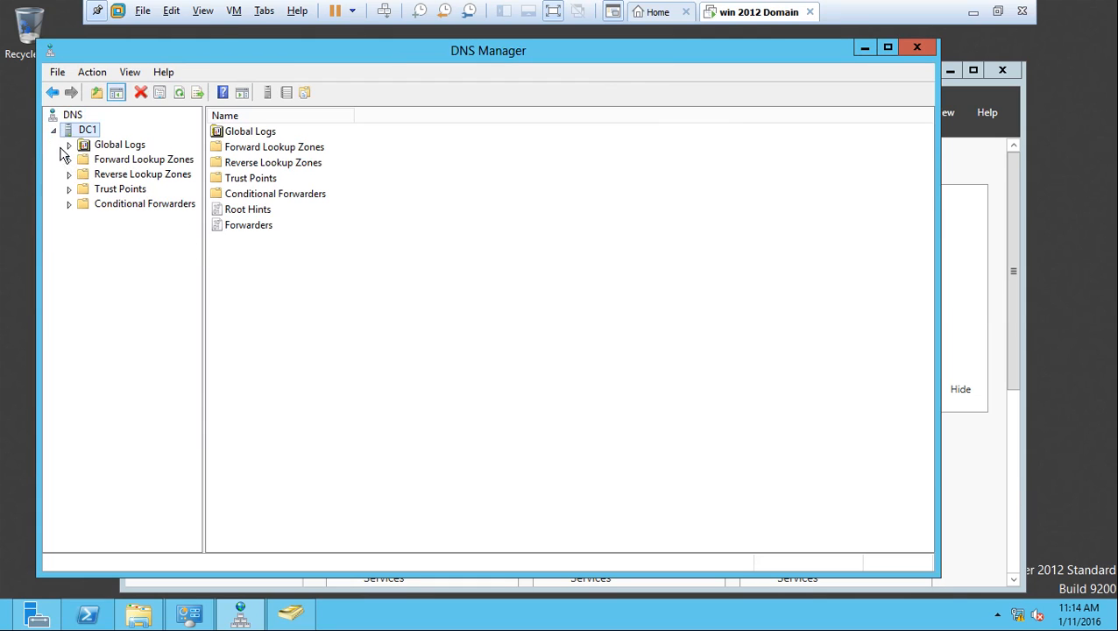
{"action": "left_click", "coordinate": [115, 159]}
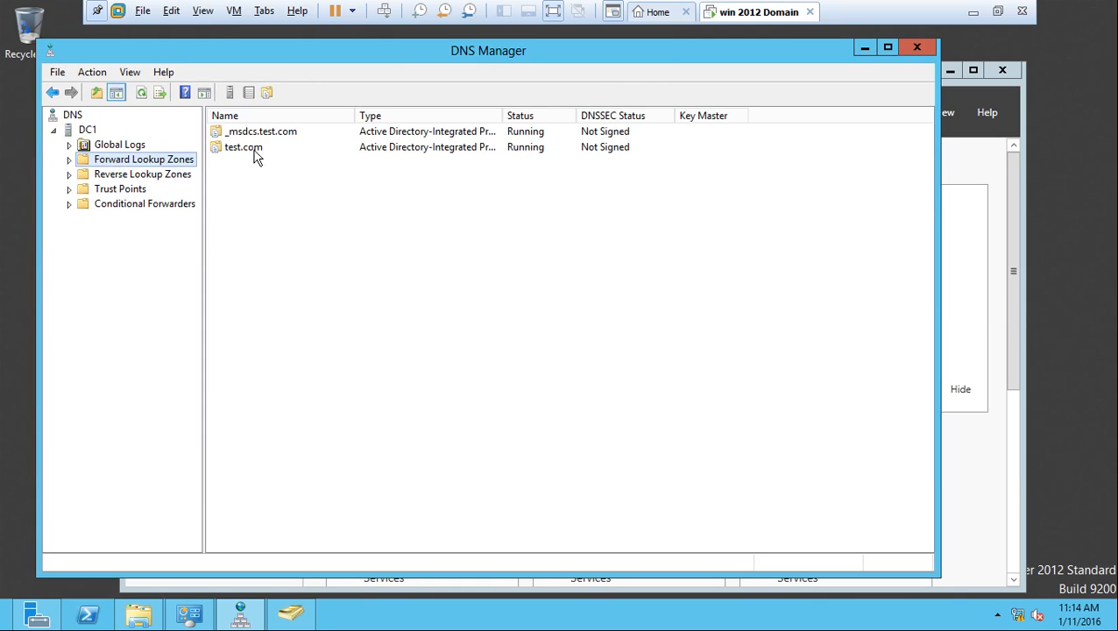
{"action": "left_click", "coordinate": [69, 160]}
{"action": "left_click", "coordinate": [112, 190]}
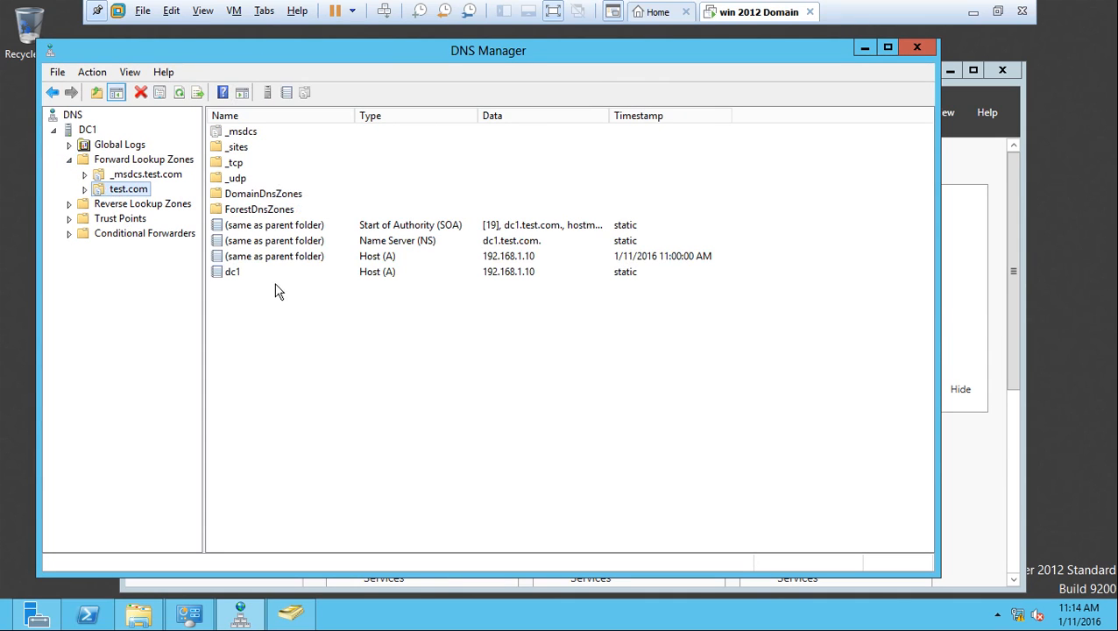
{"action": "left_click", "coordinate": [229, 273]}
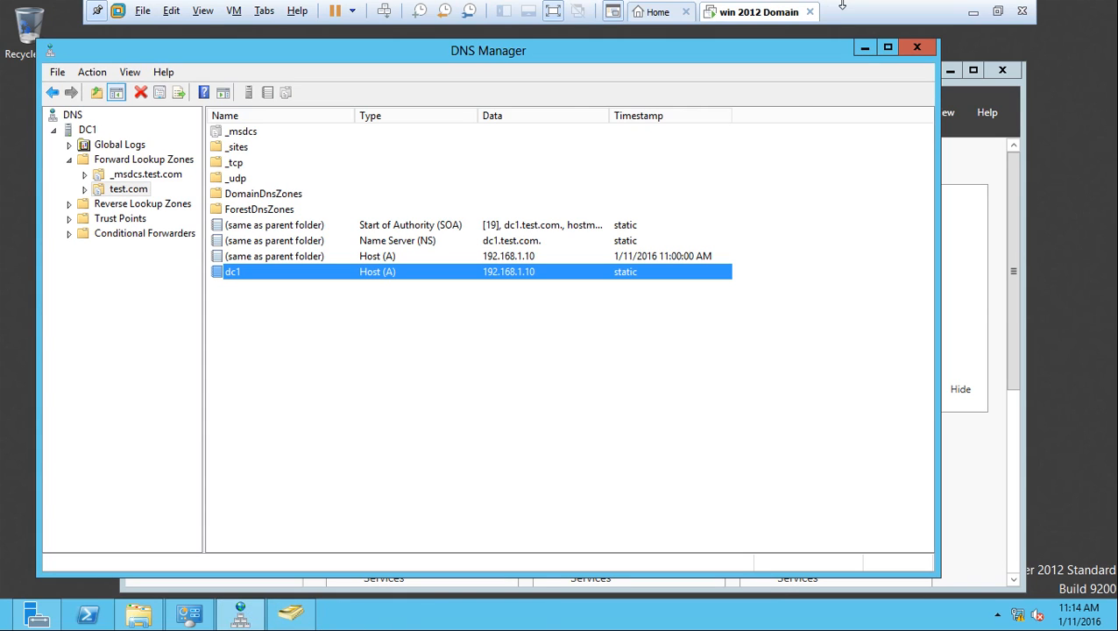
{"action": "left_click", "coordinate": [552, 12]}
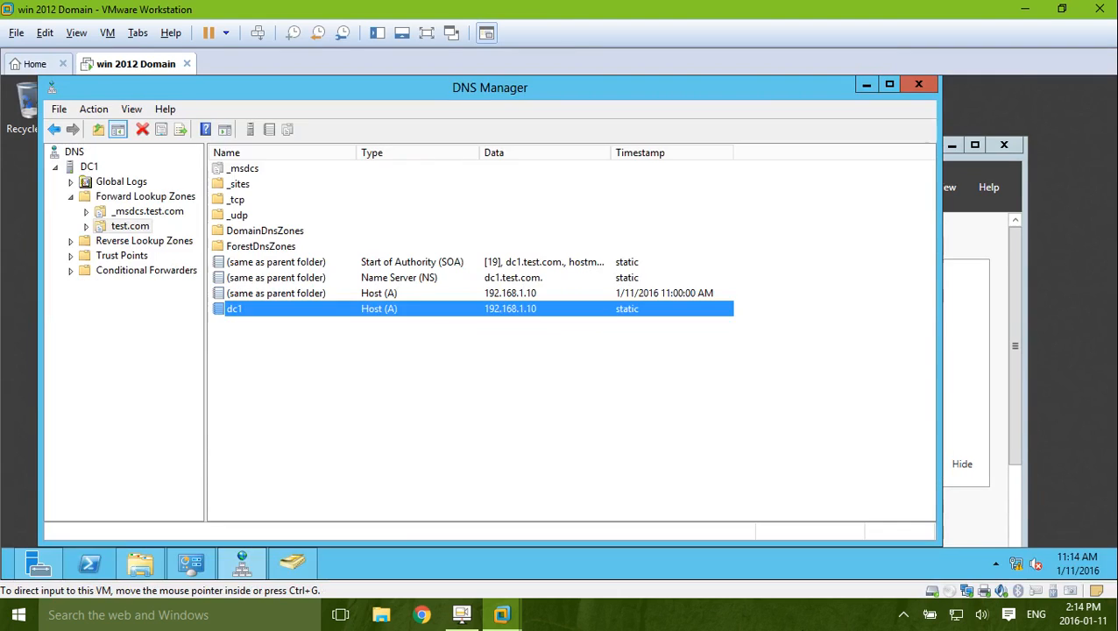